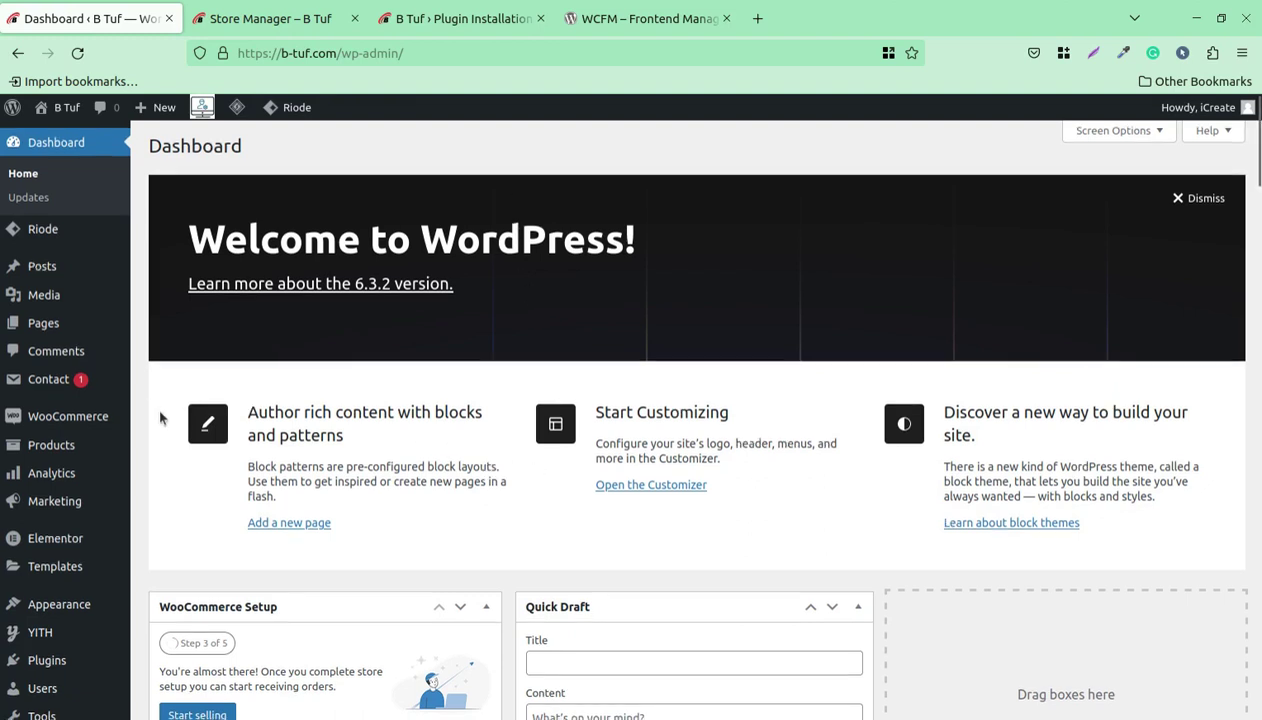
Review the B Tuf WordPress dashboard, then switch to the 'Store Manager – B Tuf' tab
scroll(160, 418, down, 3)
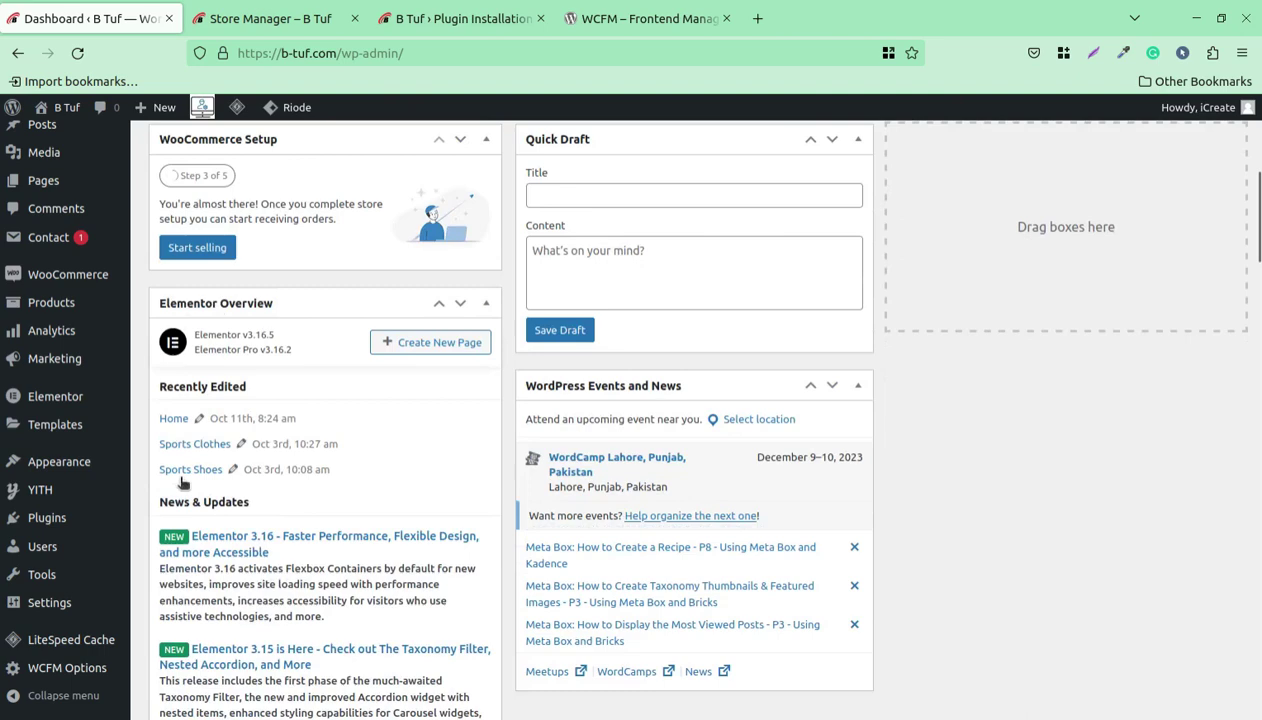
scroll(178, 420, down, 4)
scroll(155, 473, up, 5)
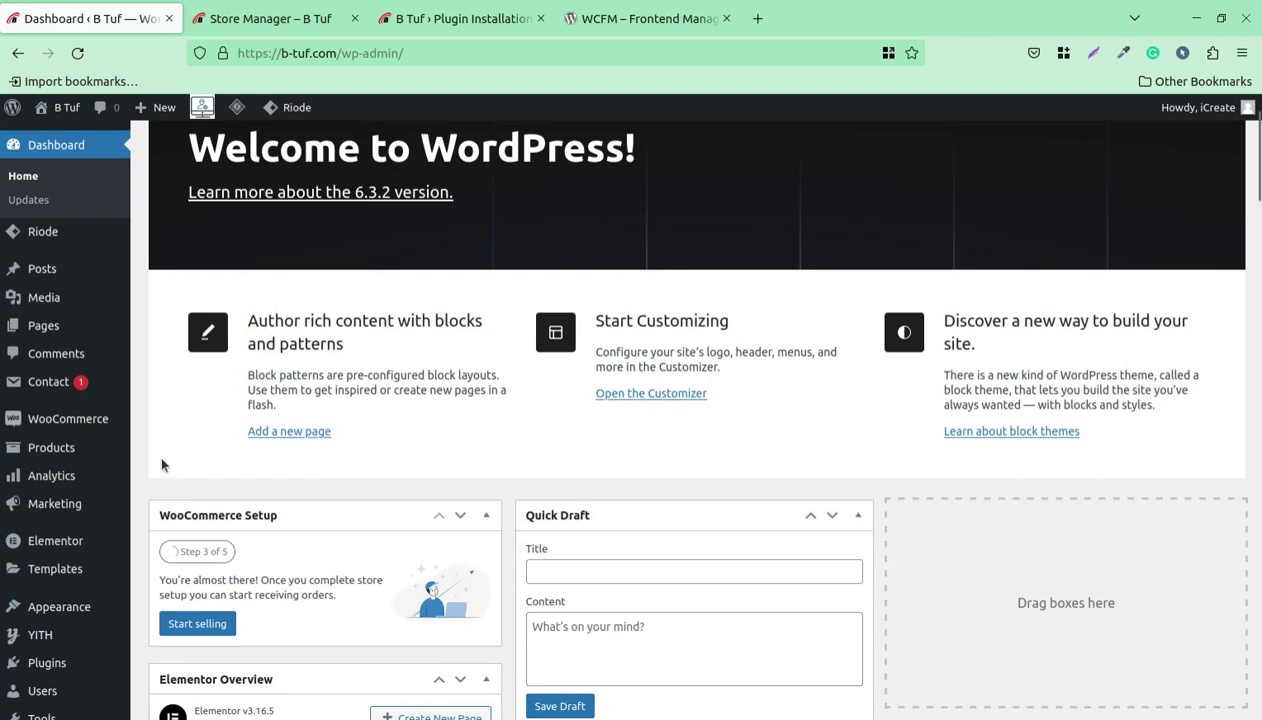
scroll(165, 465, down, 2)
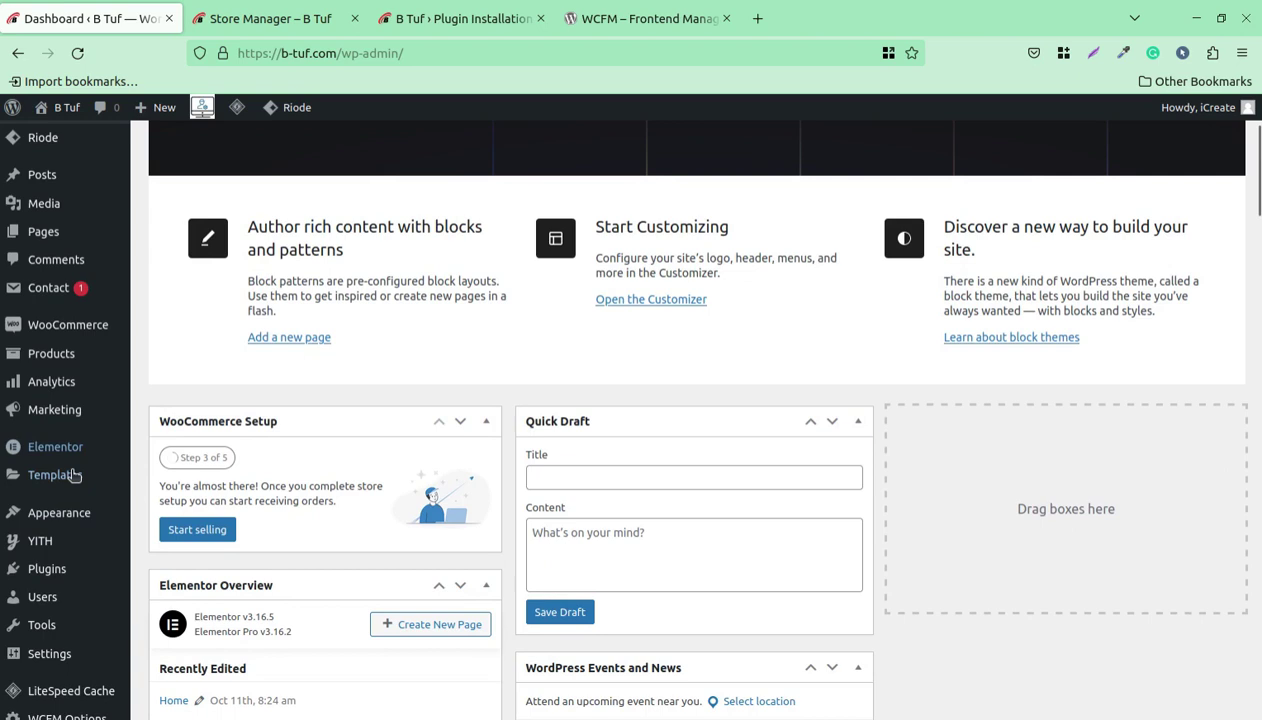
mouse_move(98, 527)
scroll(98, 527, up, 3)
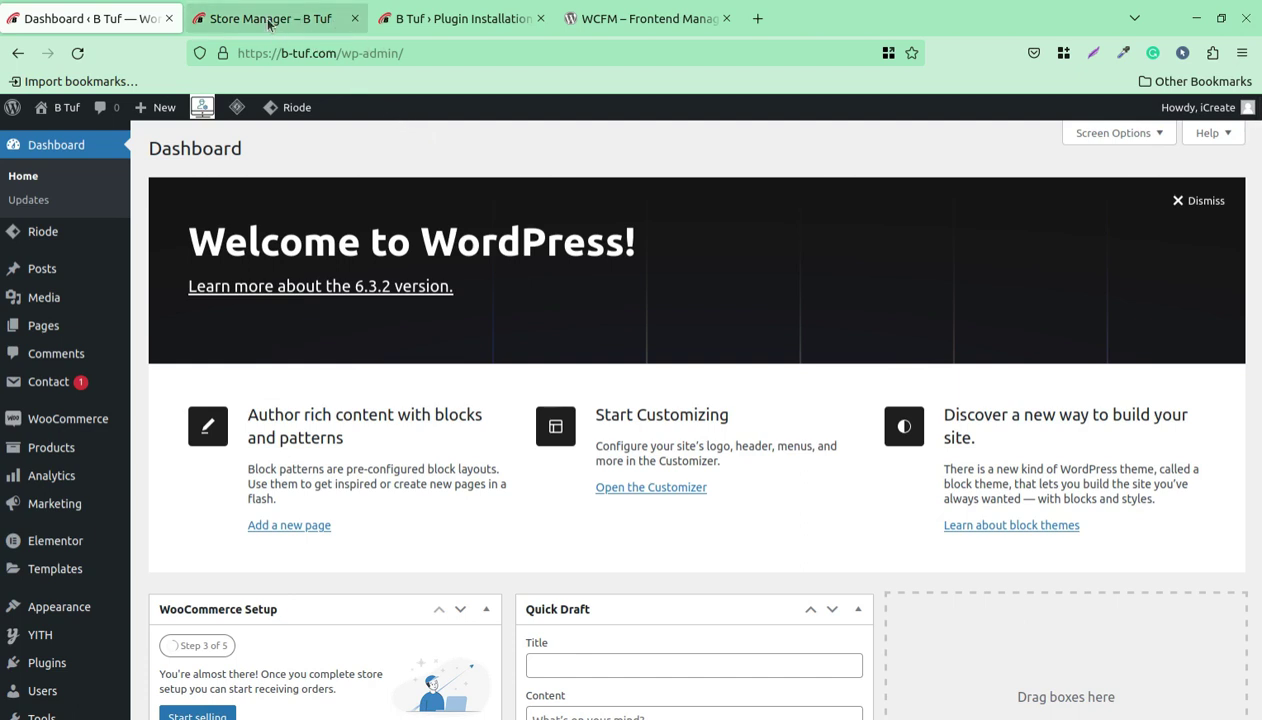
click(268, 19)
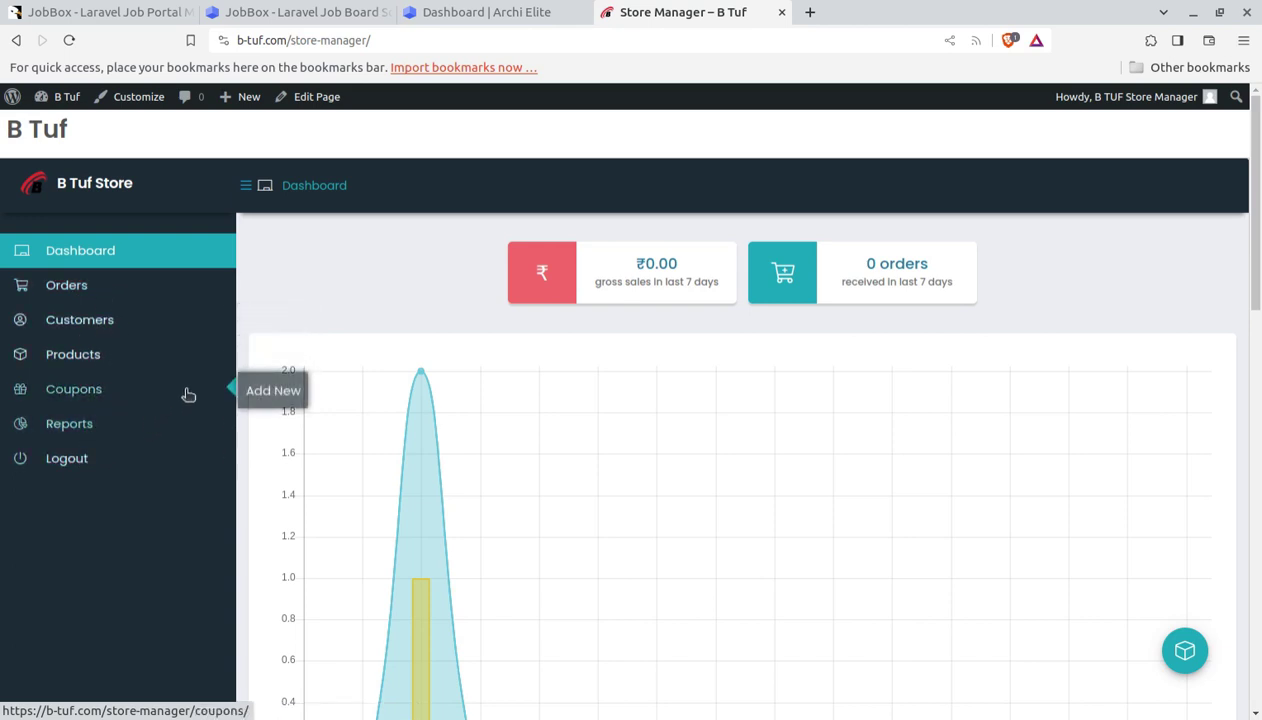
Check Store Stats (2 processing, 1 on-hold orders, no stock alerts), then go to Orders
scroll(572, 458, down, 6)
scroll(574, 459, down, 6)
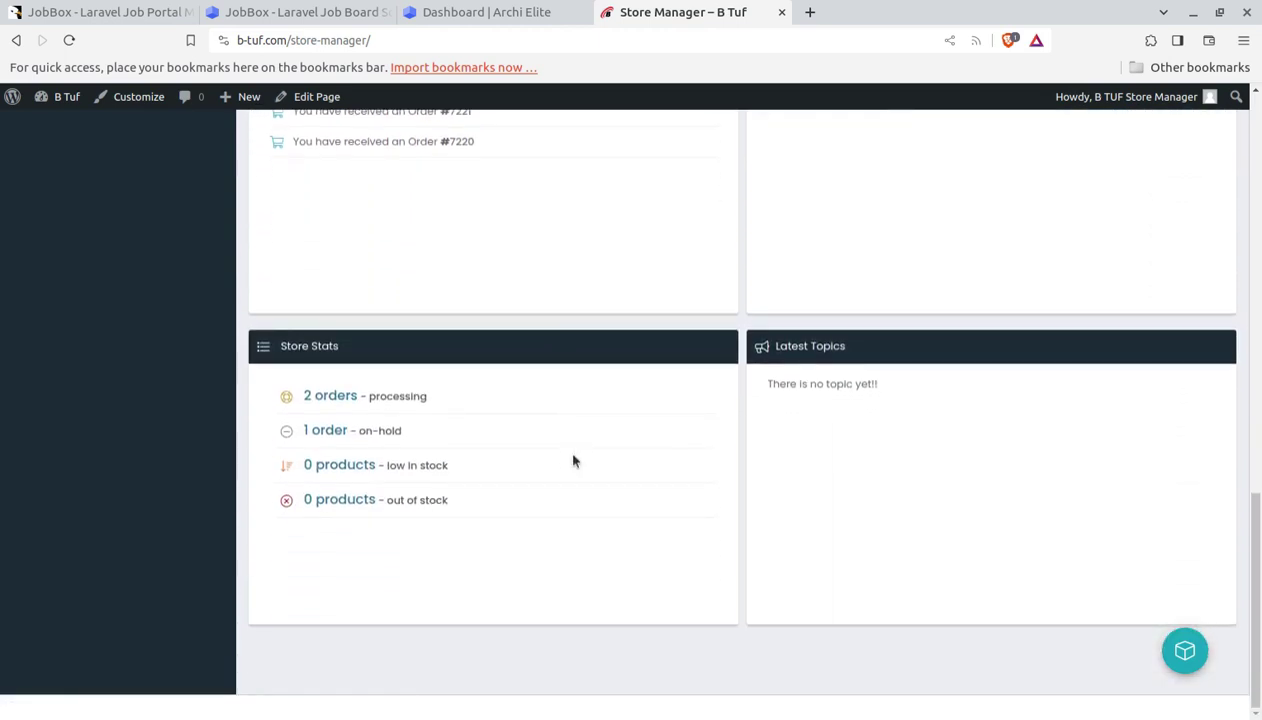
scroll(573, 461, up, 12)
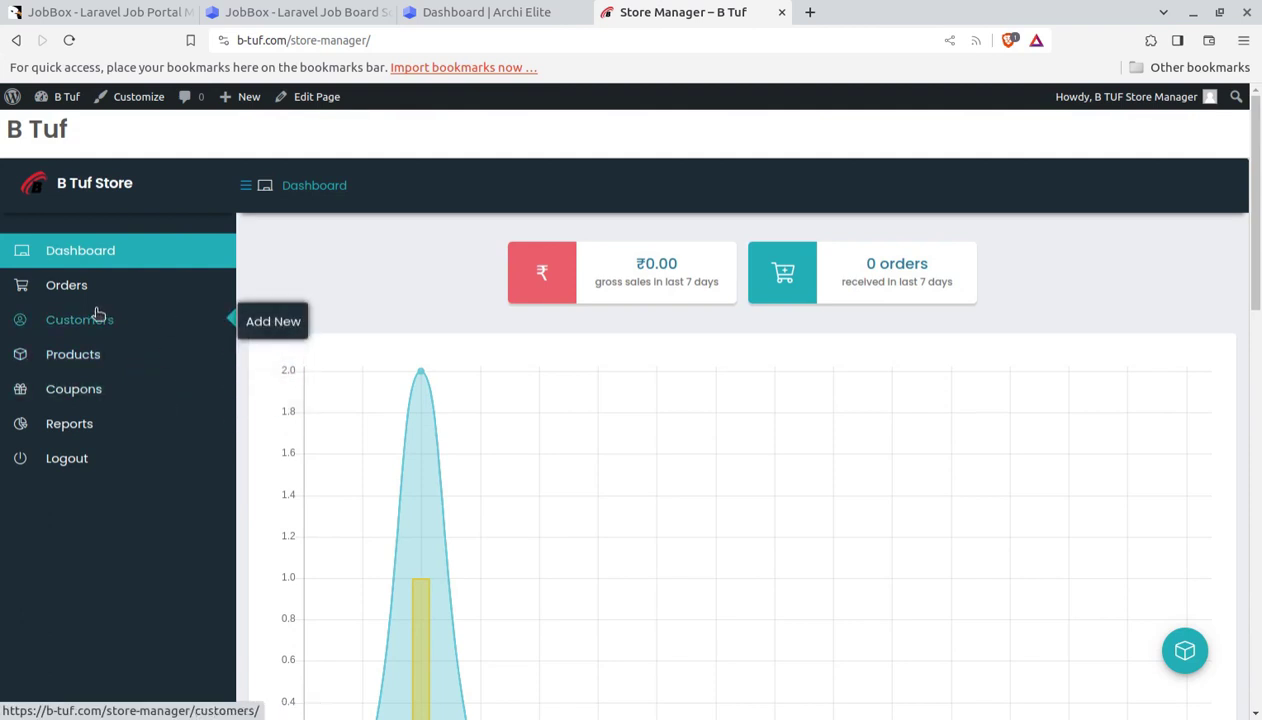
click(68, 289)
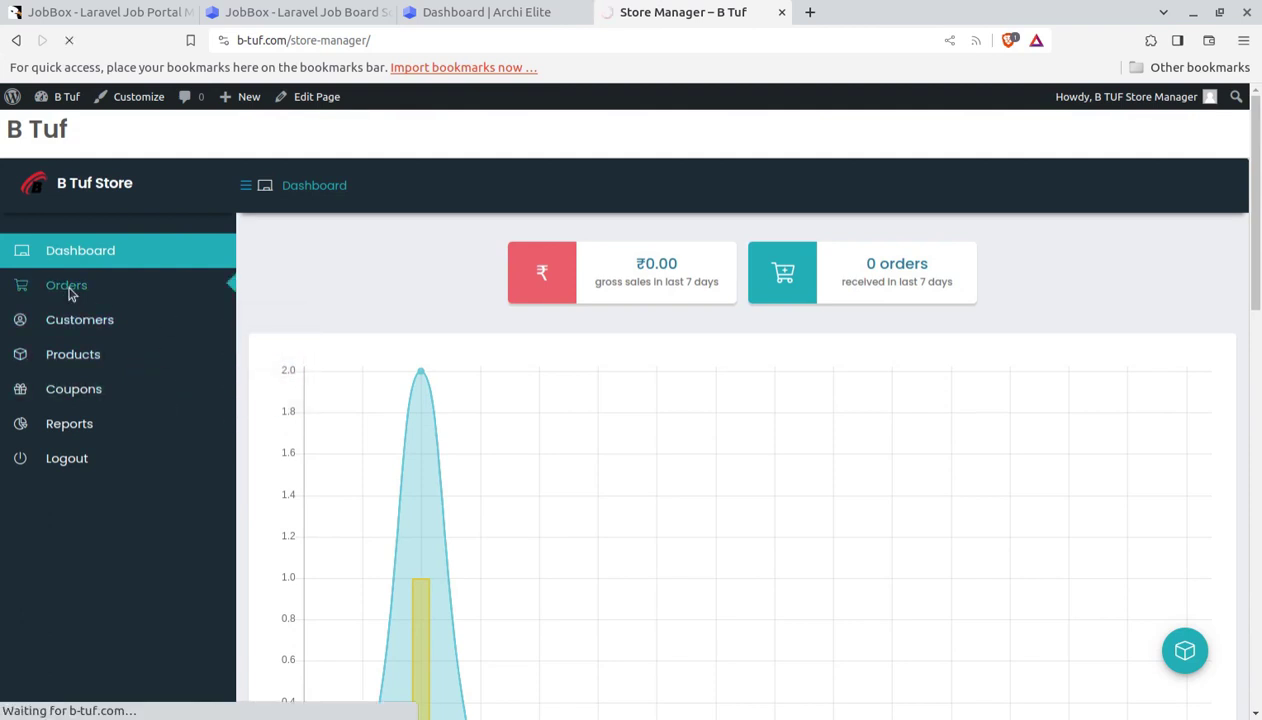
scroll(588, 430, down, 2)
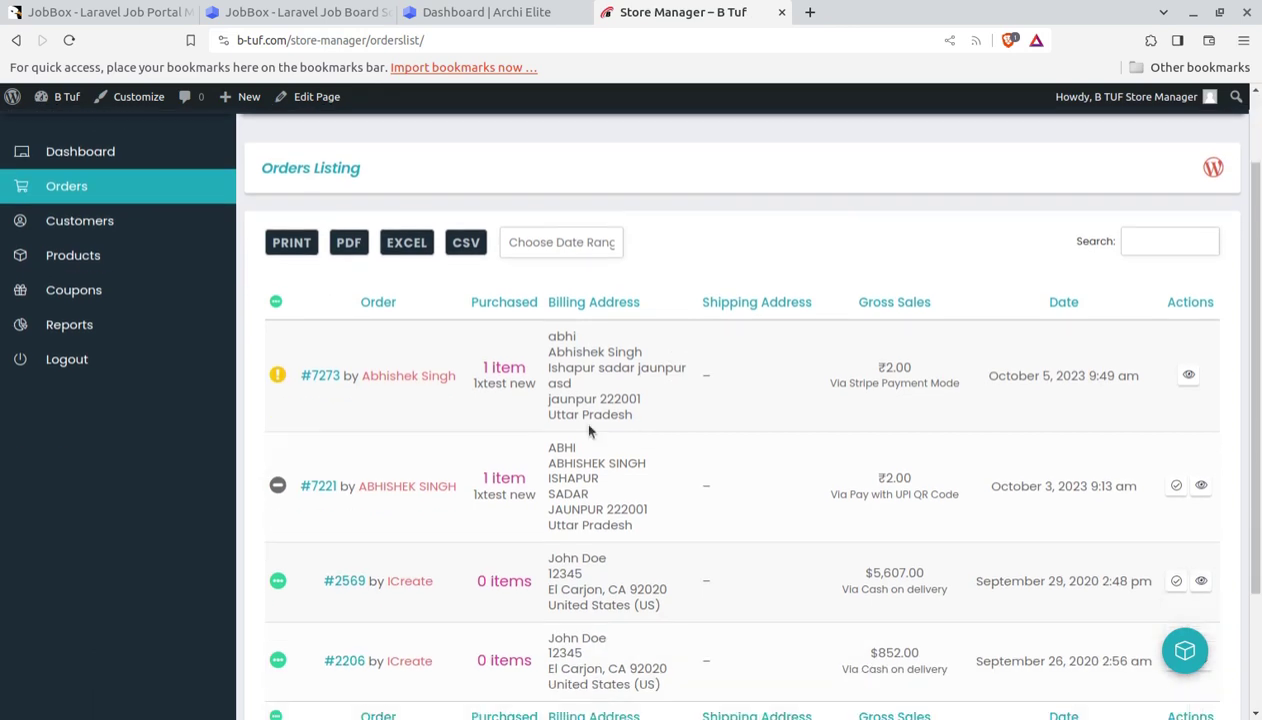
scroll(285, 280, down, 3)
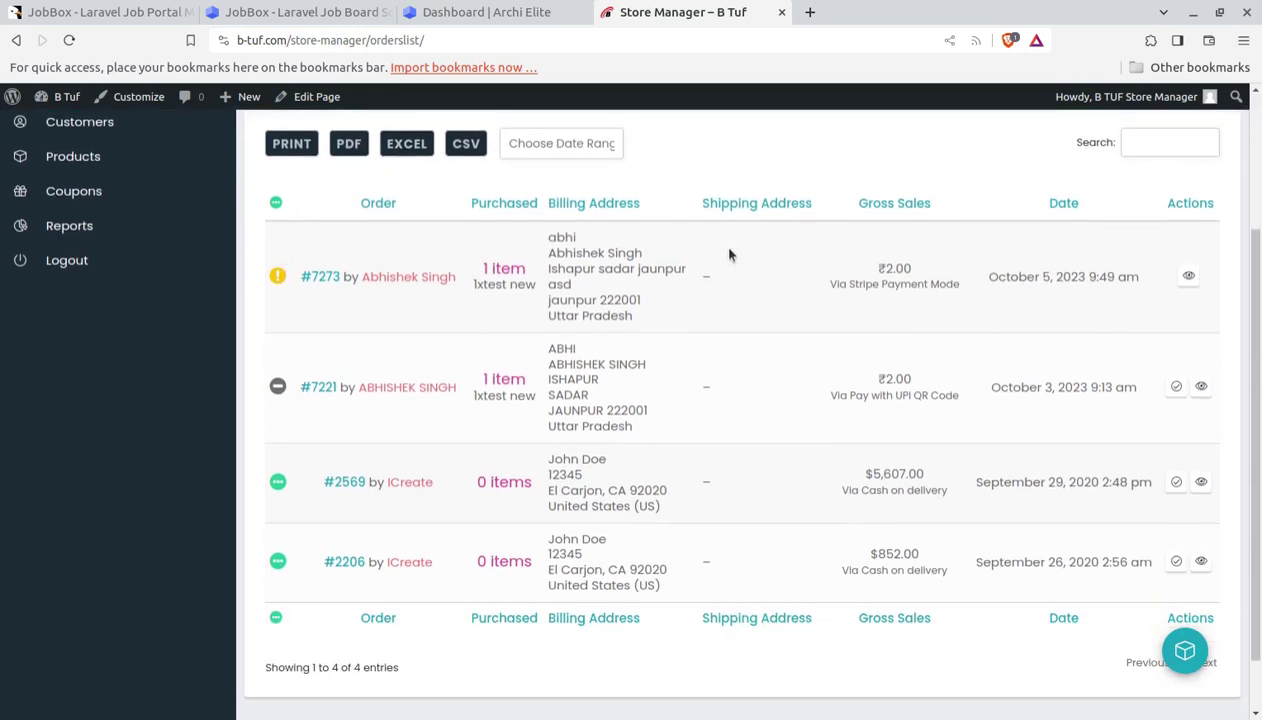
scroll(748, 275, up, 5)
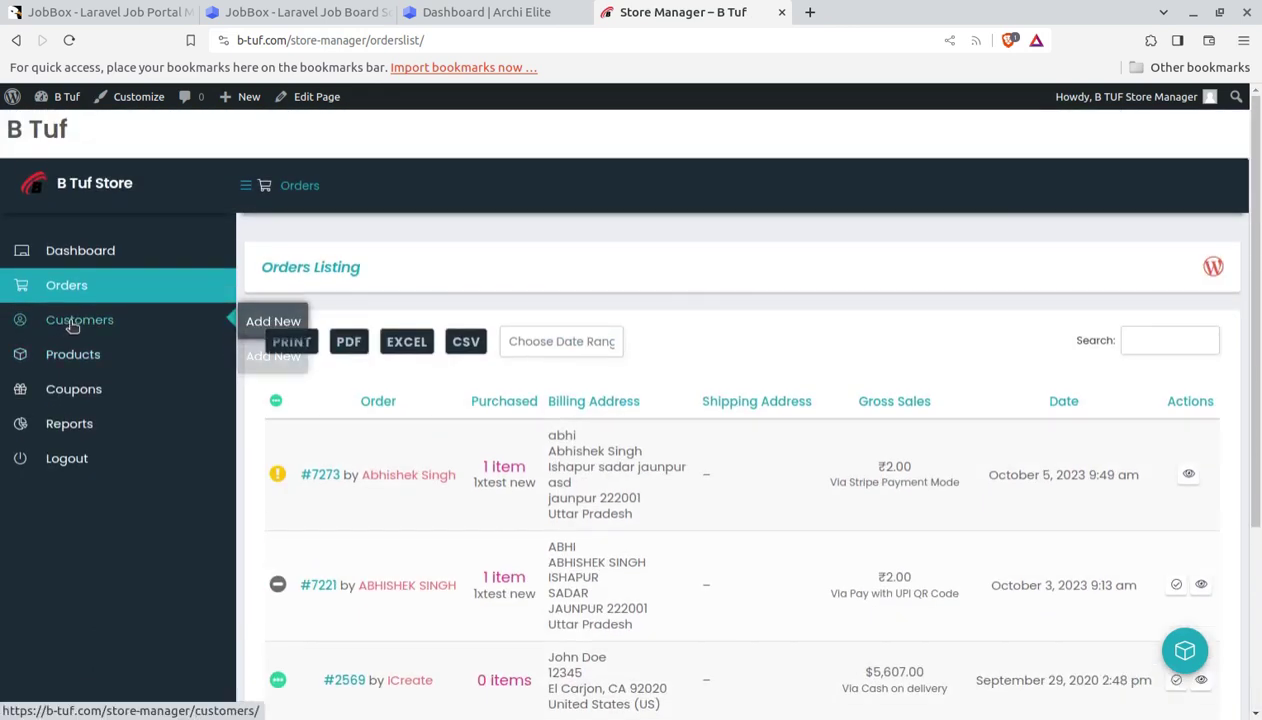
click(78, 320)
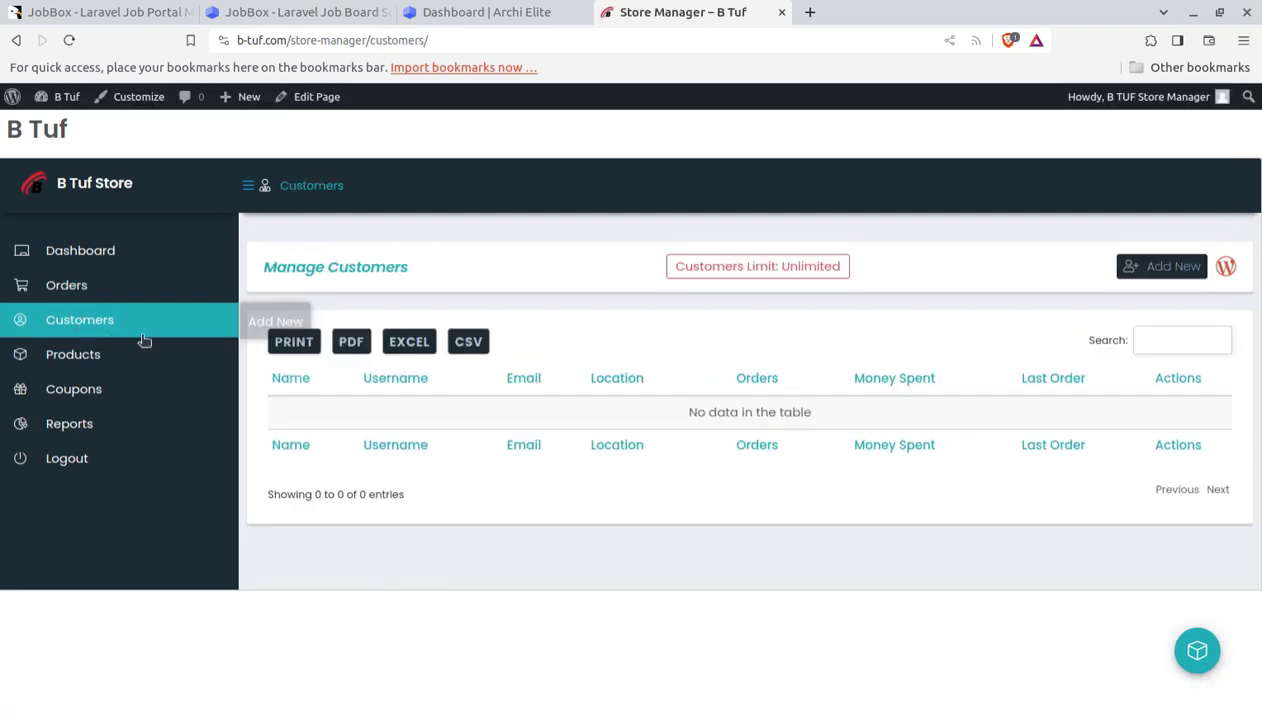
click(80, 355)
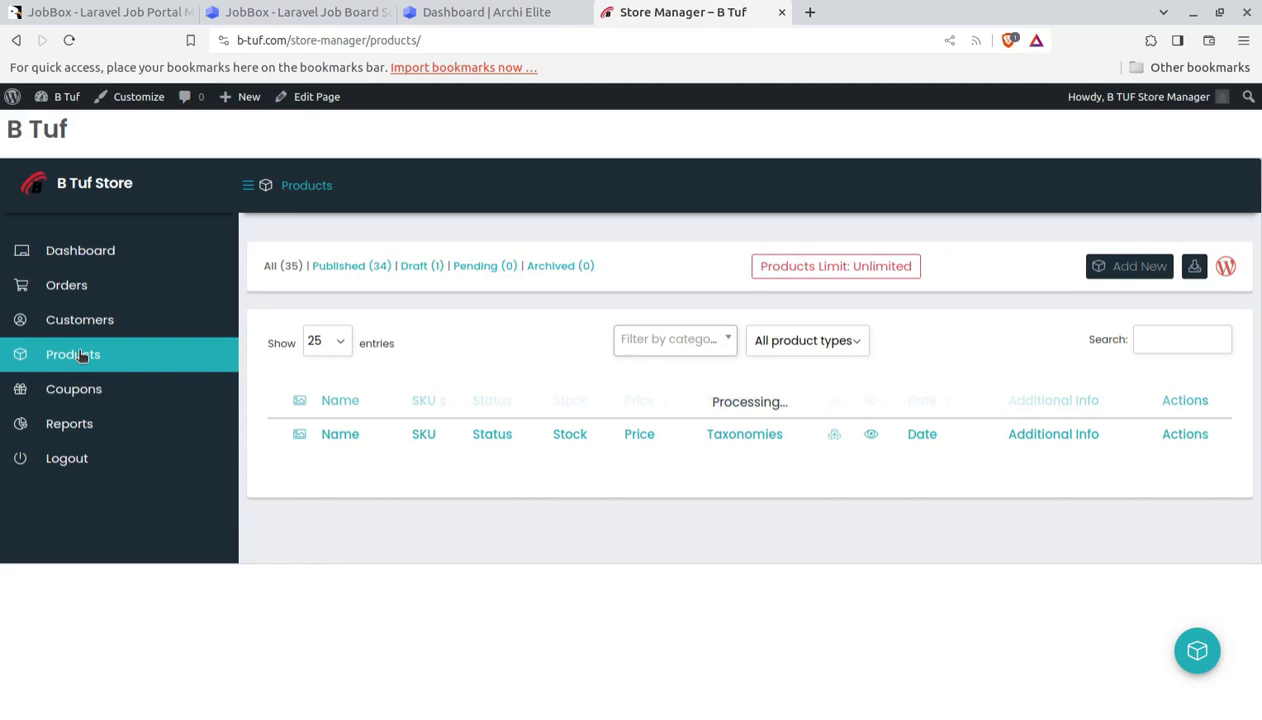
scroll(465, 410, down, 3)
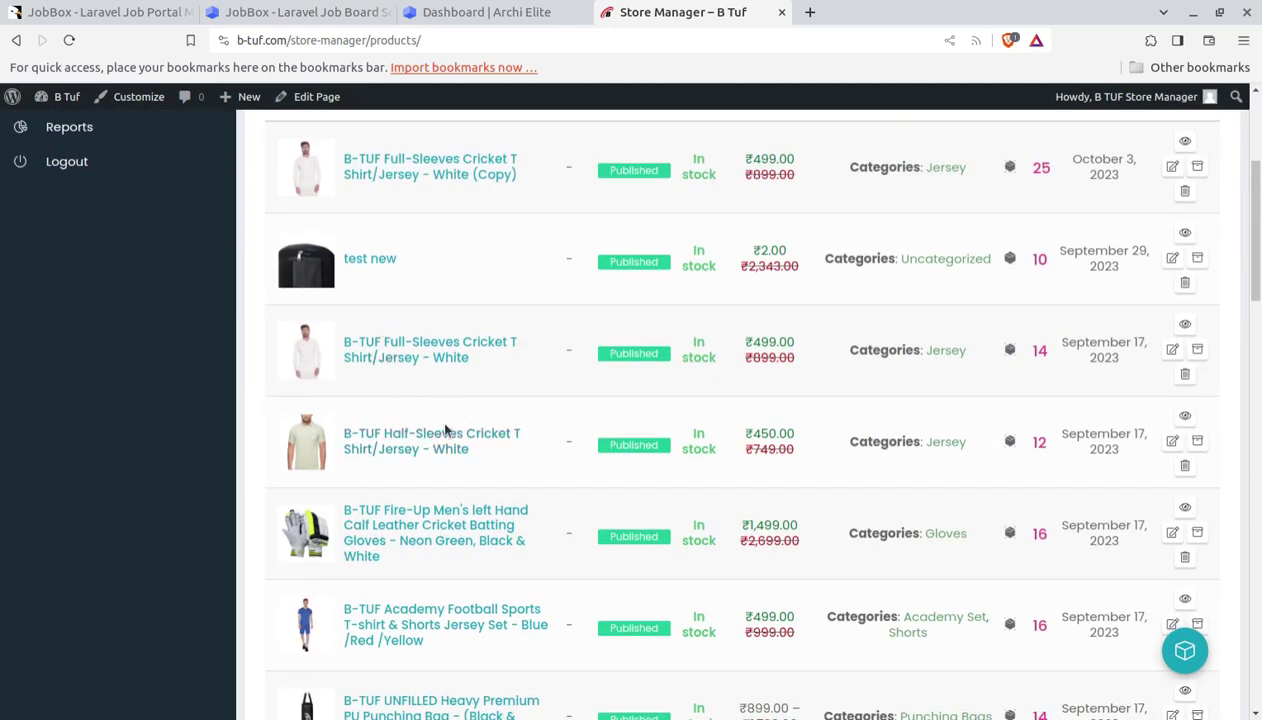
scroll(445, 355, down, 1)
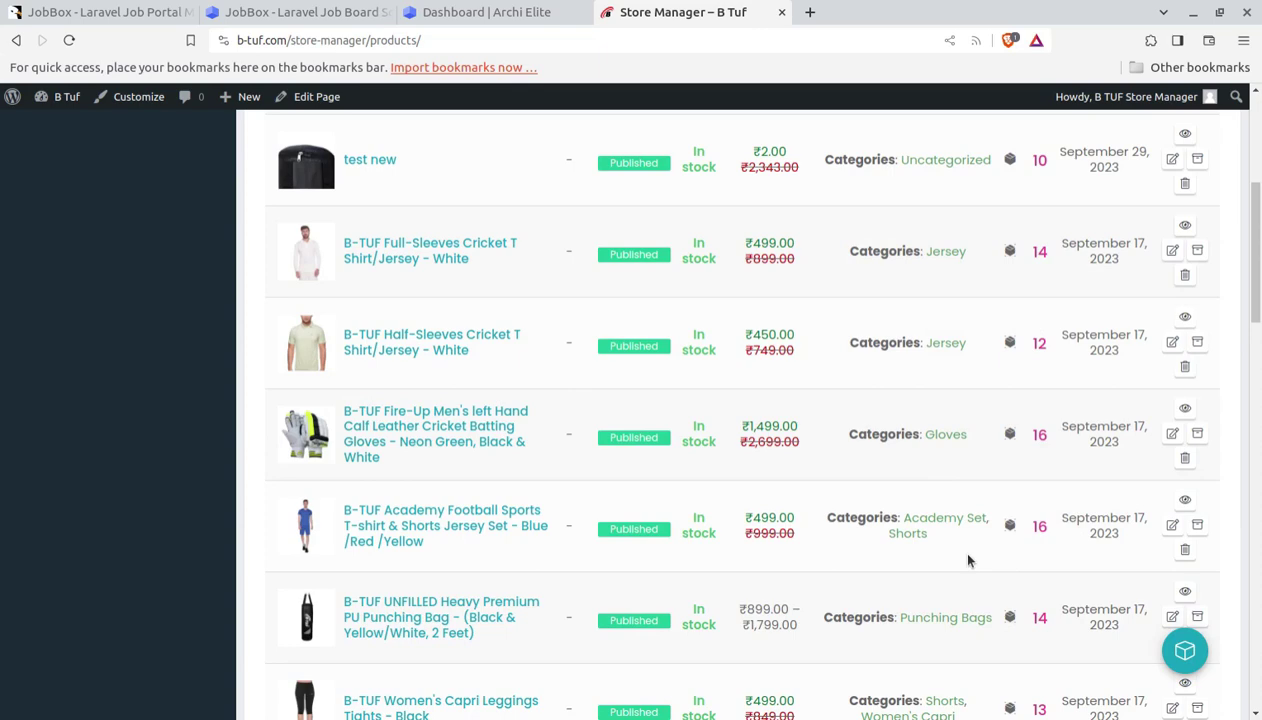
scroll(966, 560, down, 6)
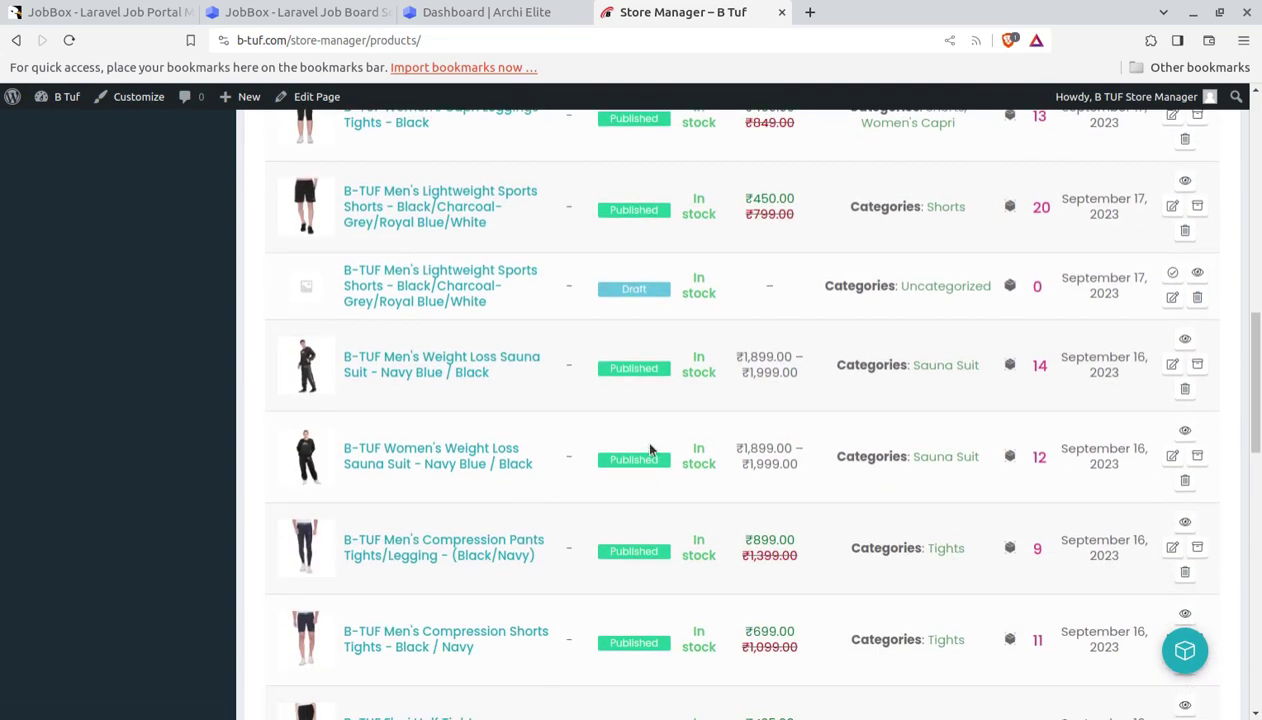
scroll(650, 451, up, 3)
scroll(620, 446, up, 4)
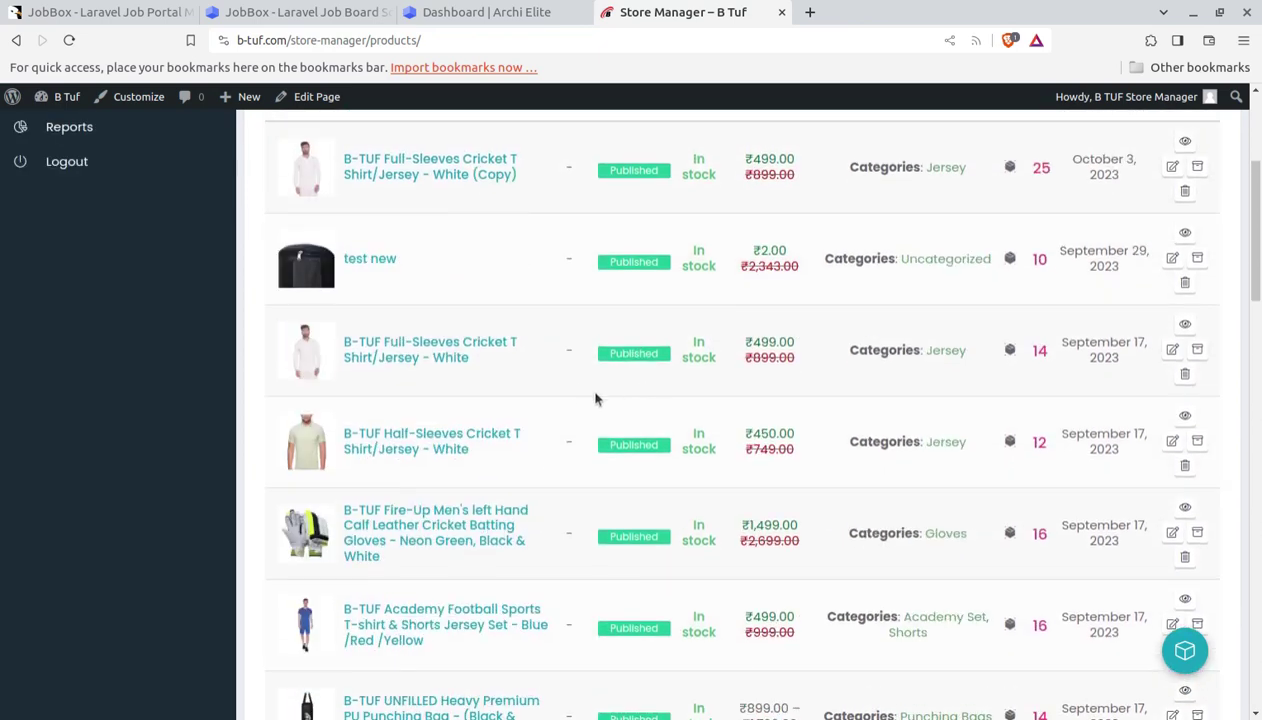
scroll(577, 402, up, 3)
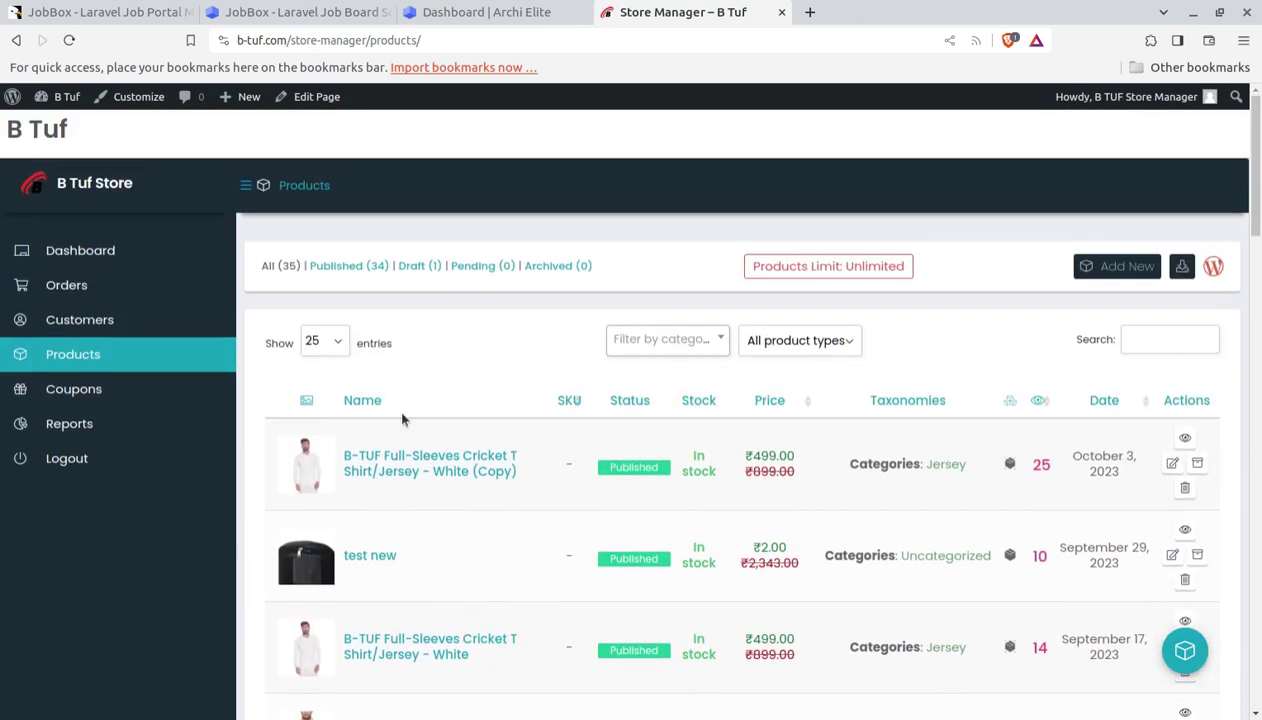
click(88, 400)
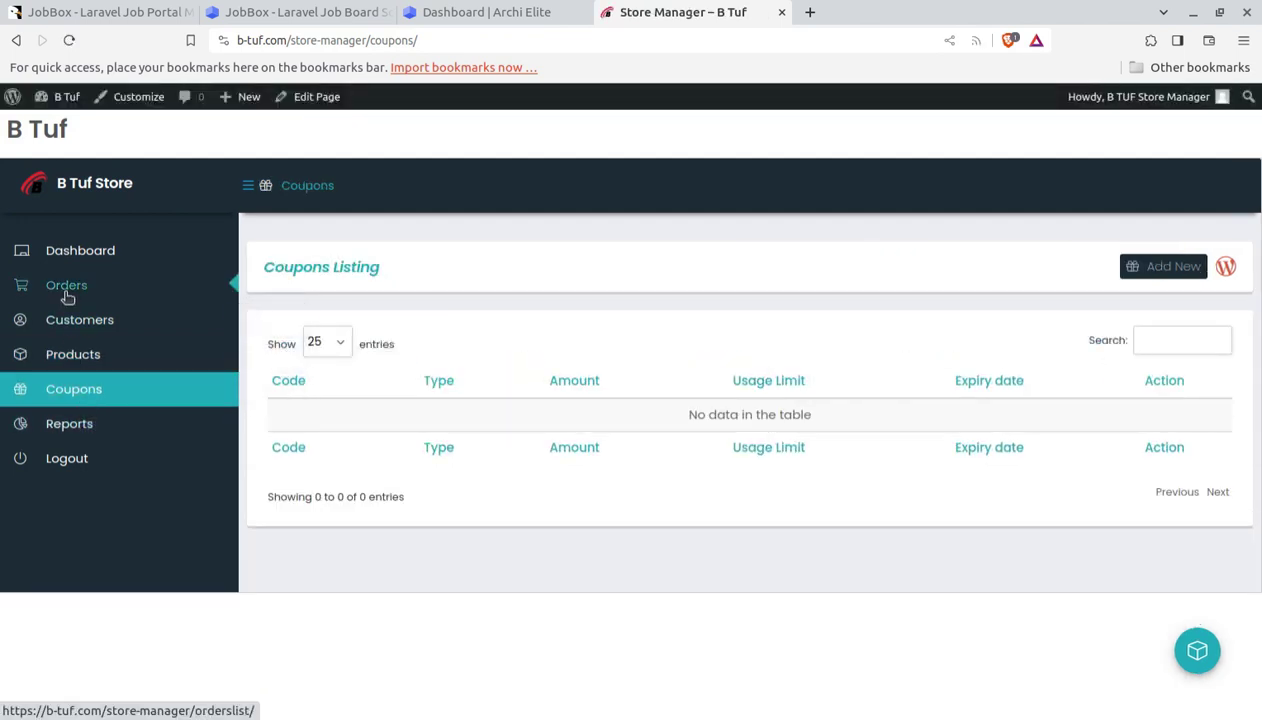
click(67, 288)
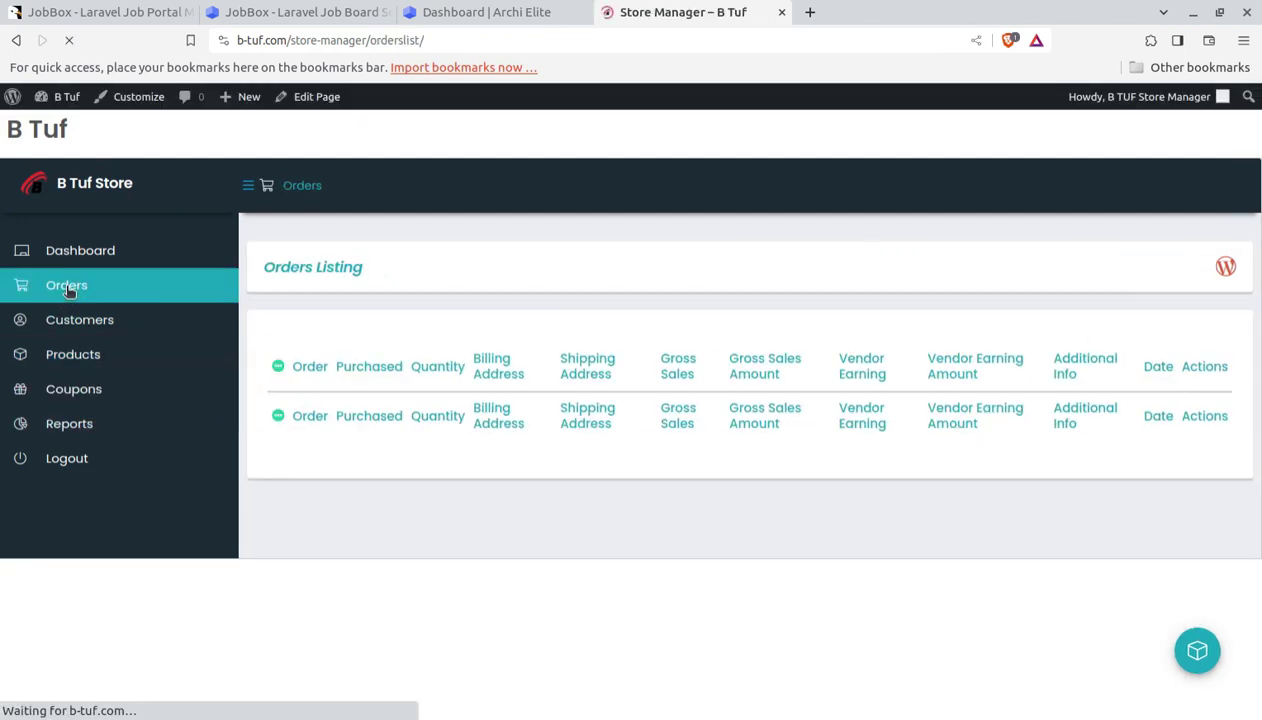
click(84, 253)
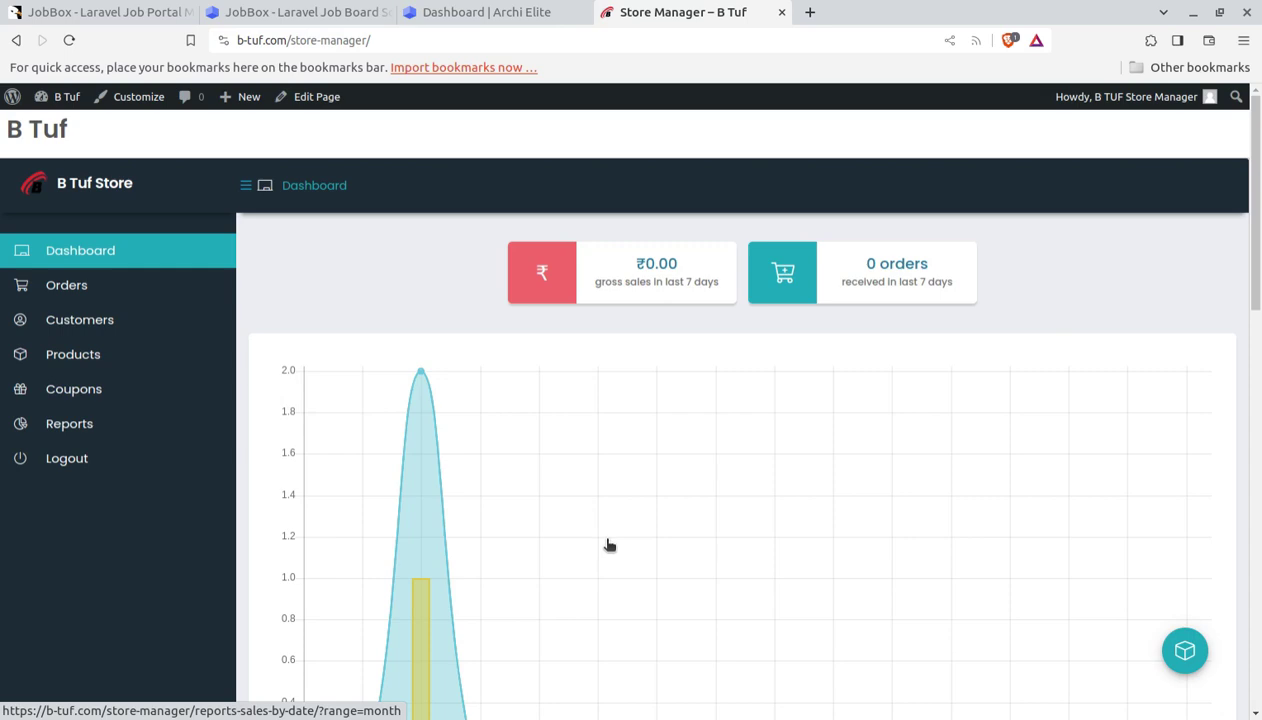
Select the 'WCFM – Frontend Manager for WooCommerce' title on its WordPress.org plugin page
key(alt+Tab)
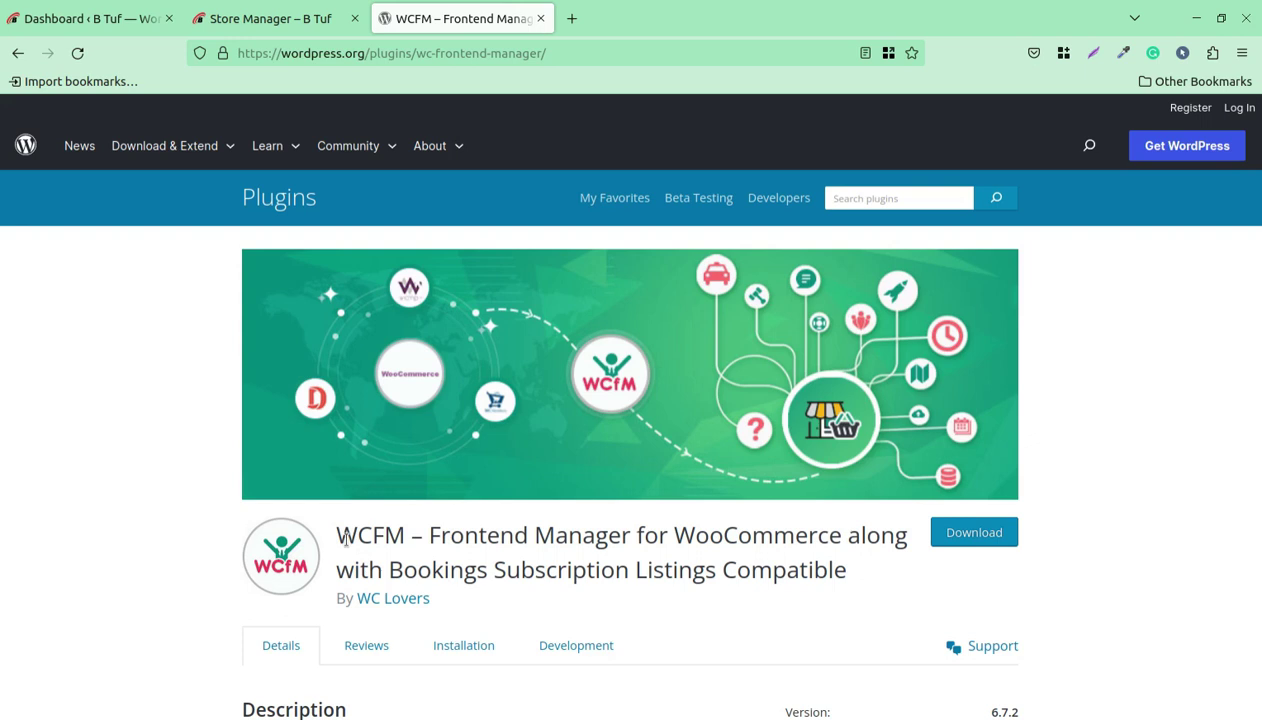
drag(338, 537, 866, 571)
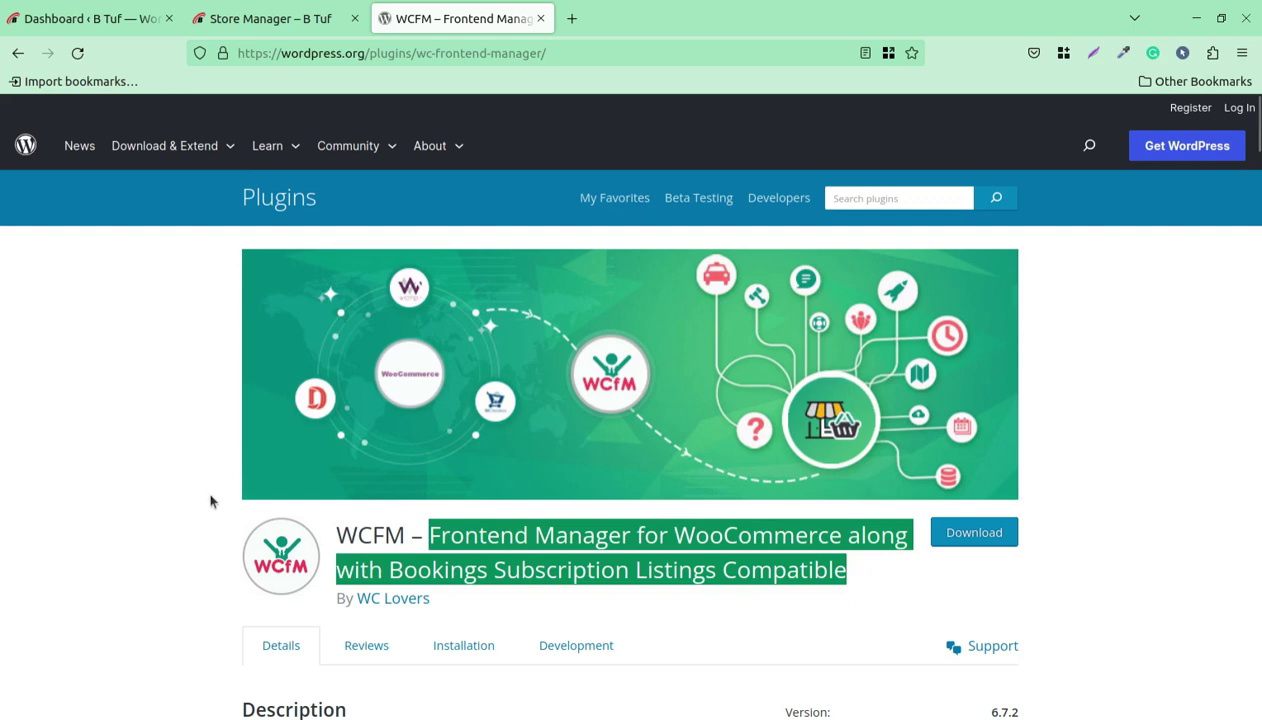
scroll(205, 492, down, 1)
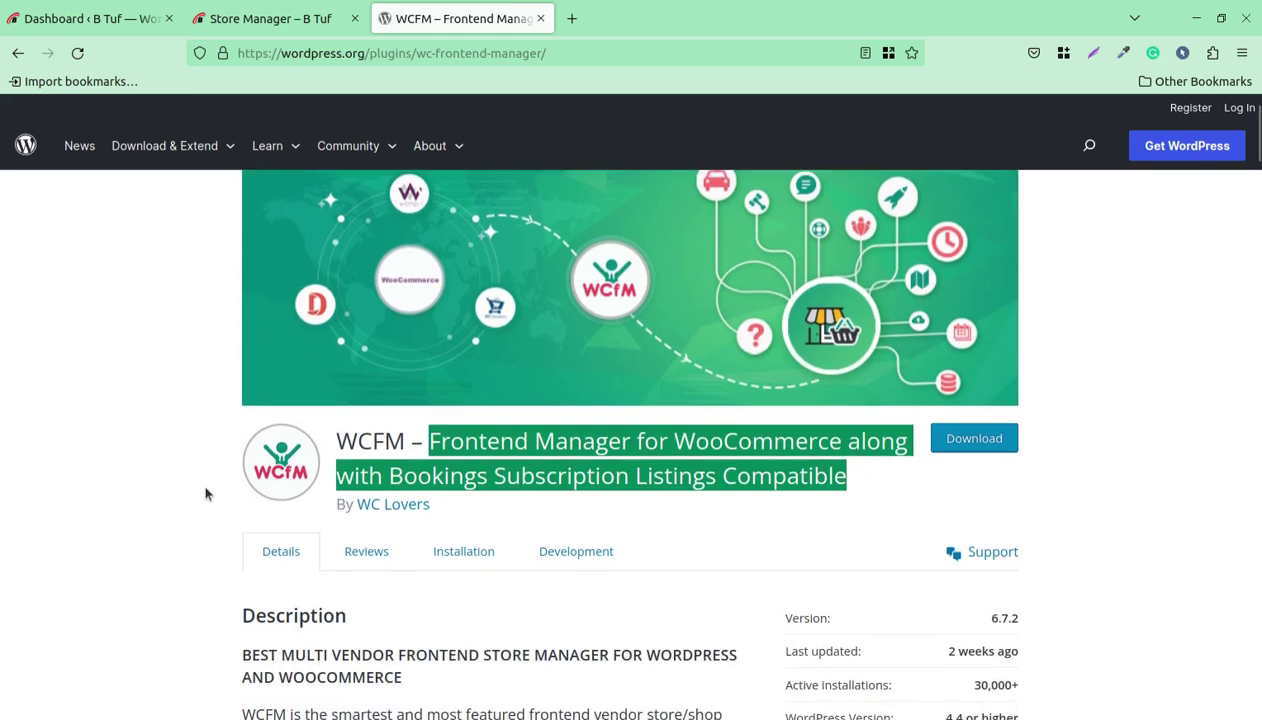
Review Settings > Dashboard: the B Tuf logo, 'B Tuf Store' label and disable options
click(265, 26)
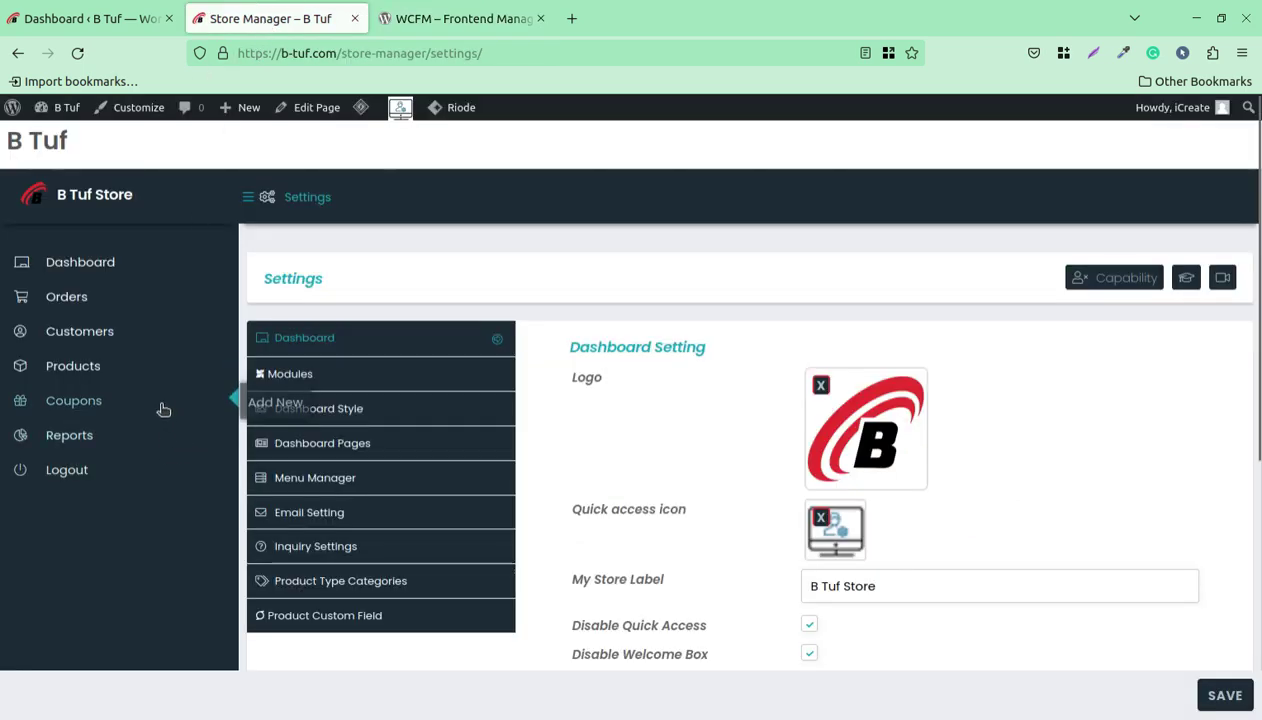
click(320, 341)
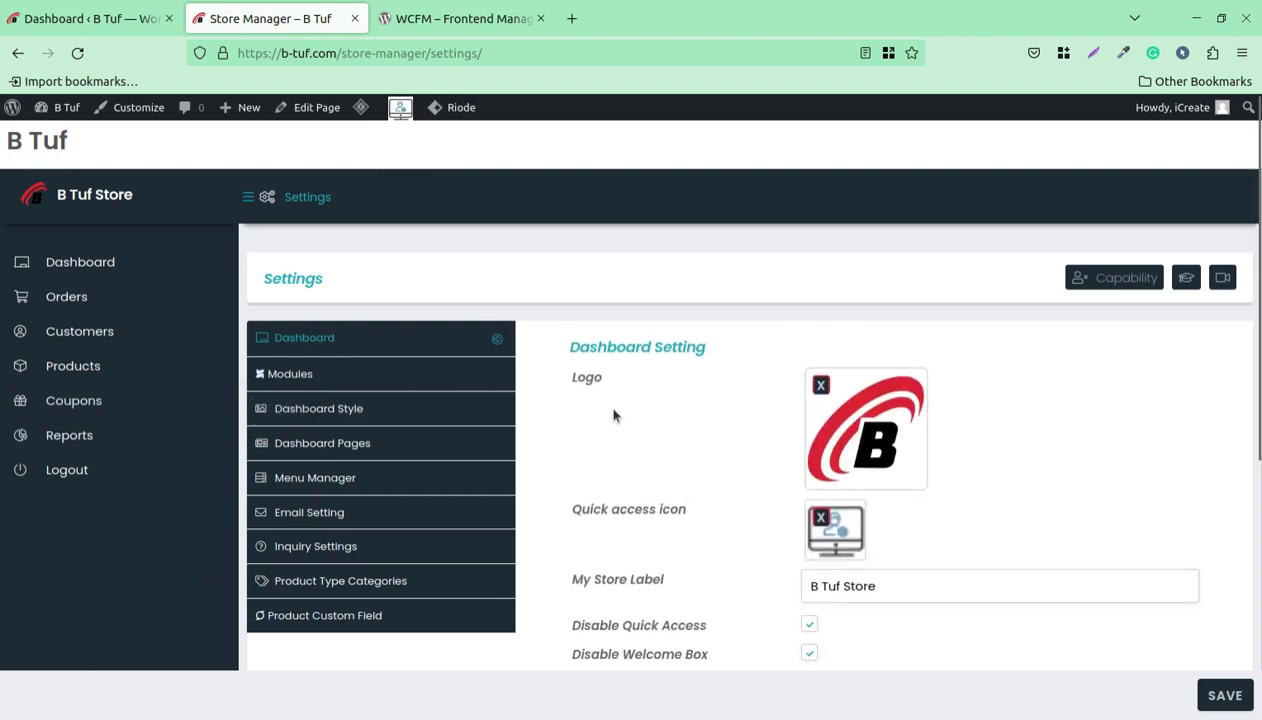
scroll(668, 438, down, 3)
scroll(664, 432, up, 2)
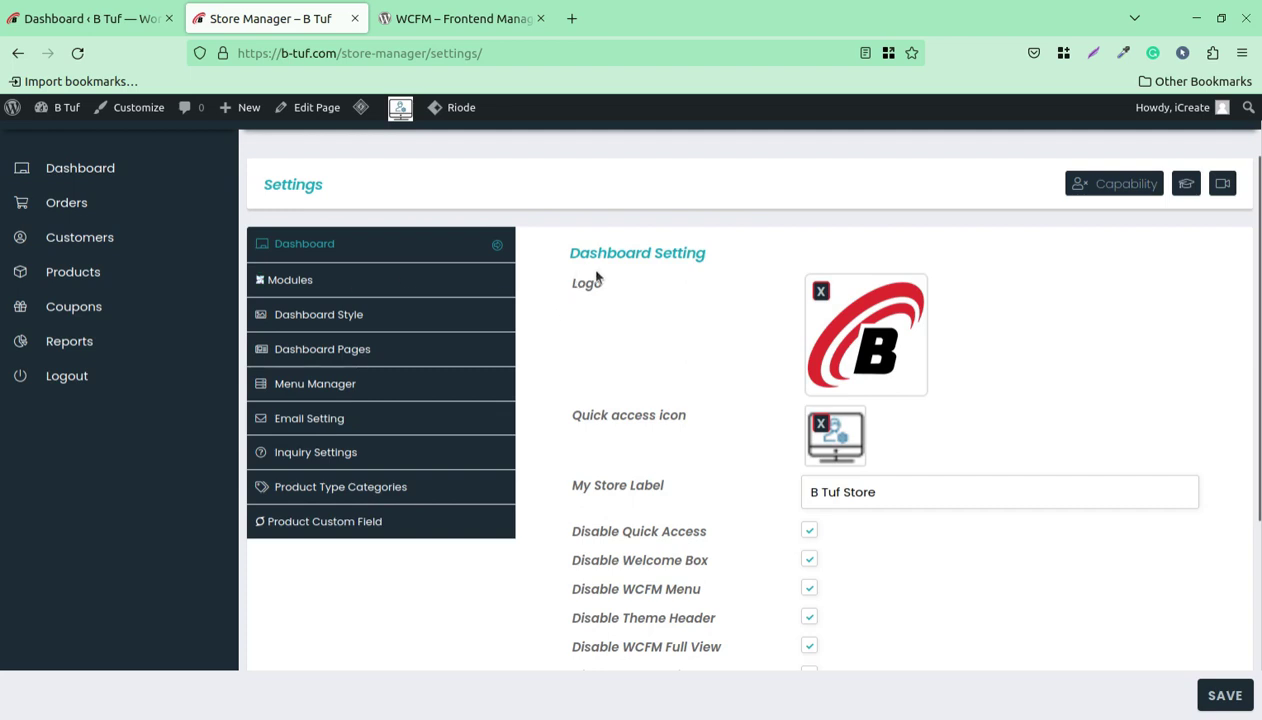
scroll(700, 400, down, 1)
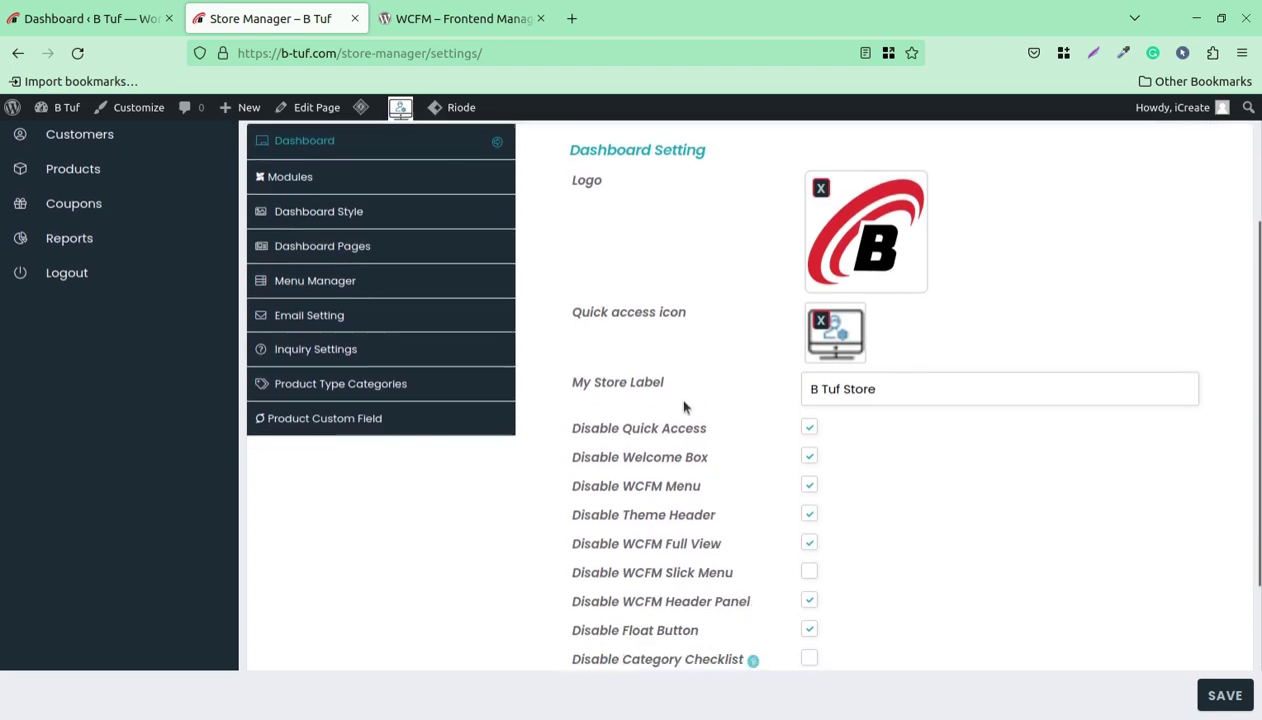
scroll(650, 390, down, 1)
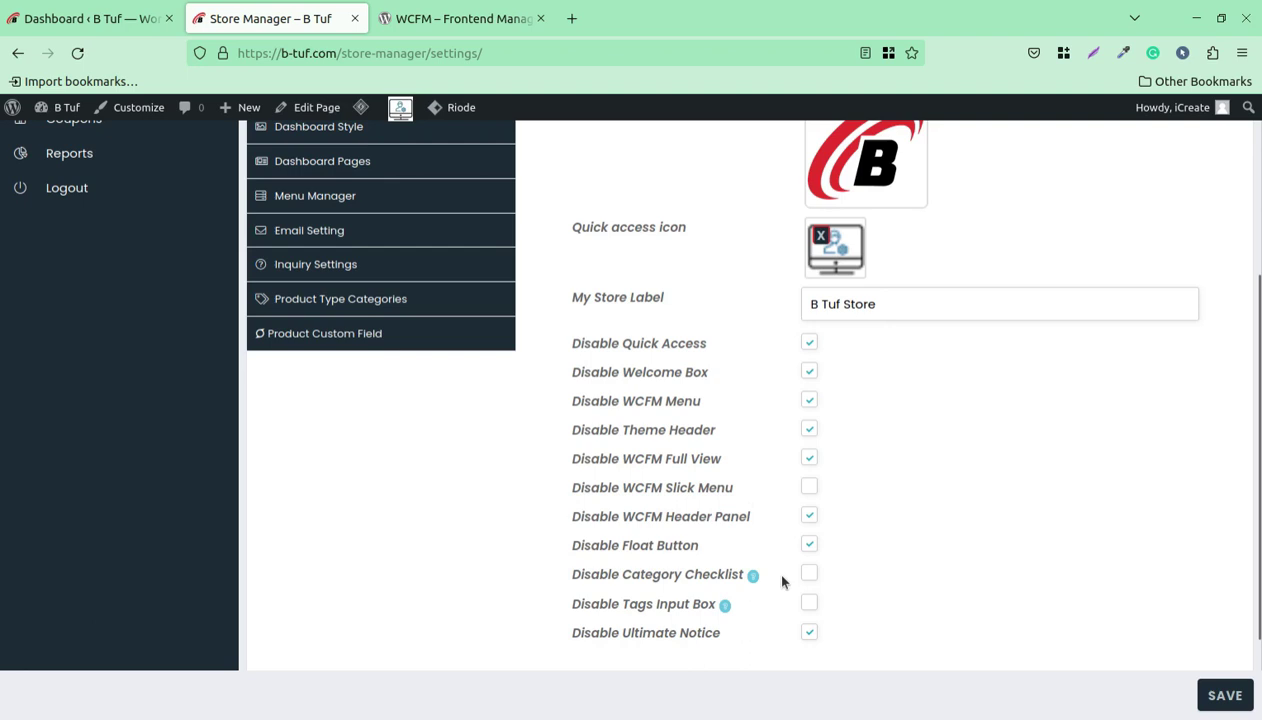
scroll(743, 560, down, 2)
scroll(698, 574, up, 3)
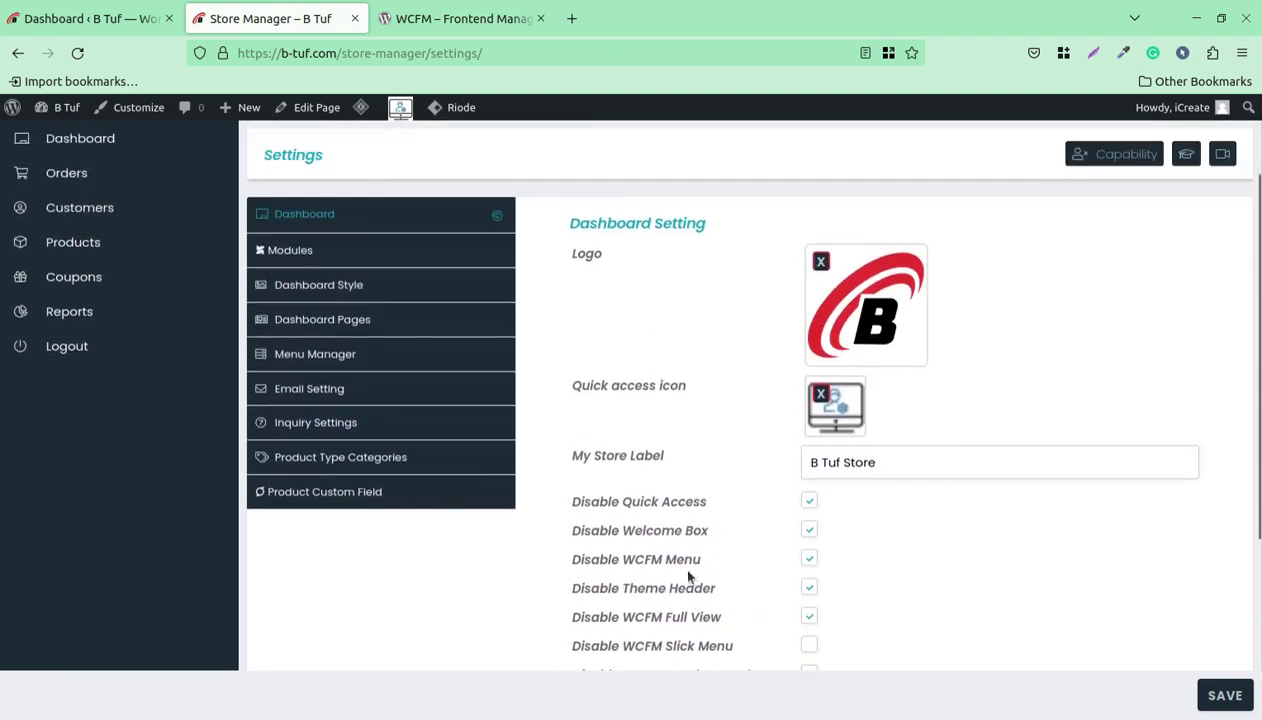
Review the Module Controller: Article, Policy, Membership and Profile off, all other modules on
click(293, 250)
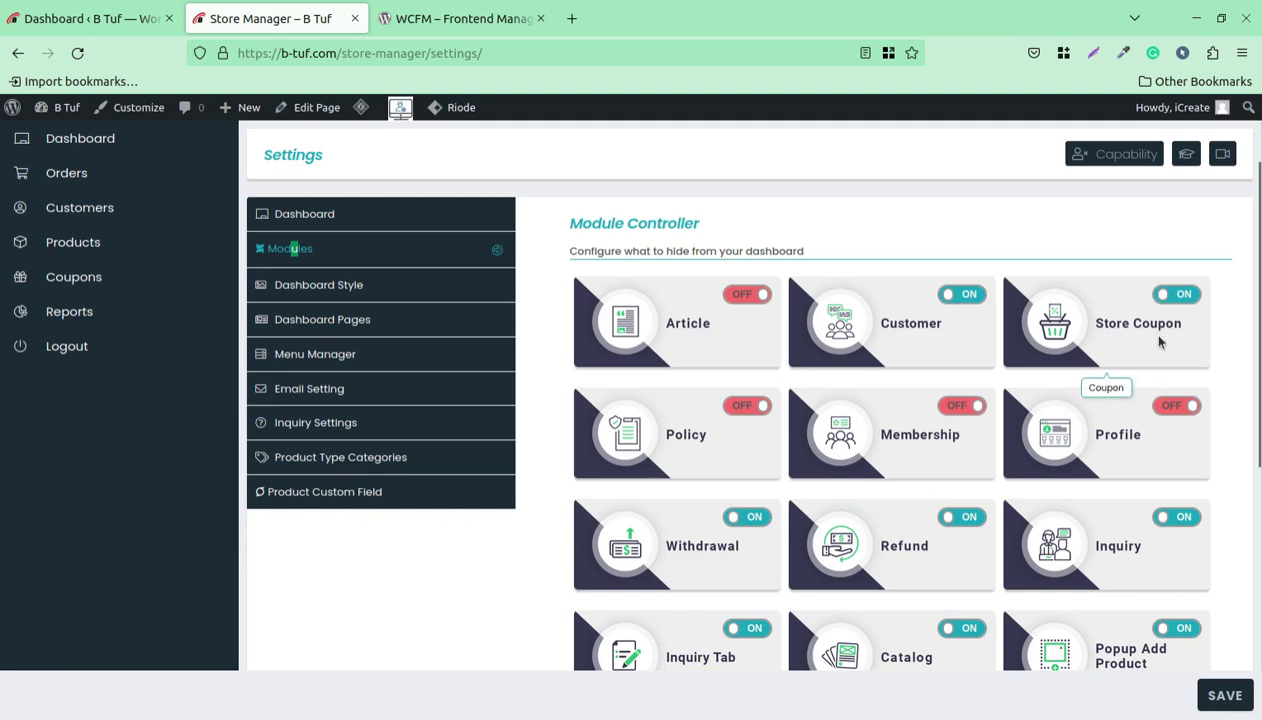
scroll(711, 488, down, 2)
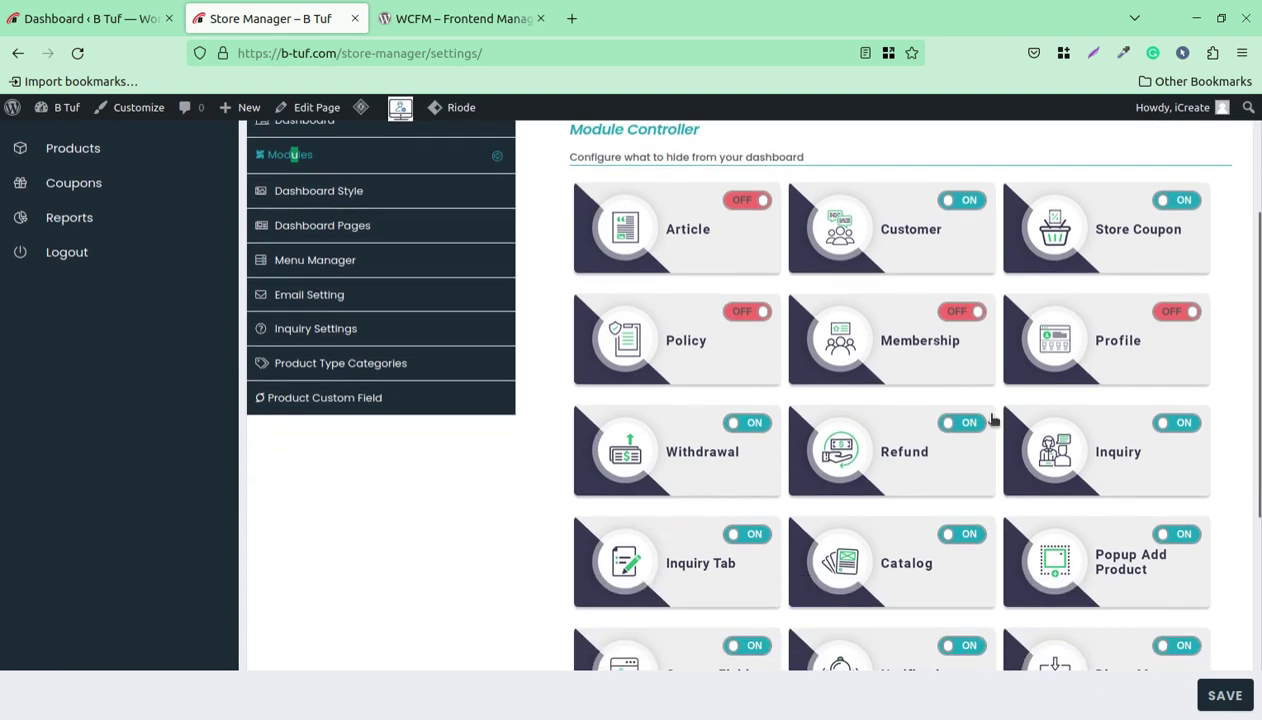
scroll(992, 417, down, 2)
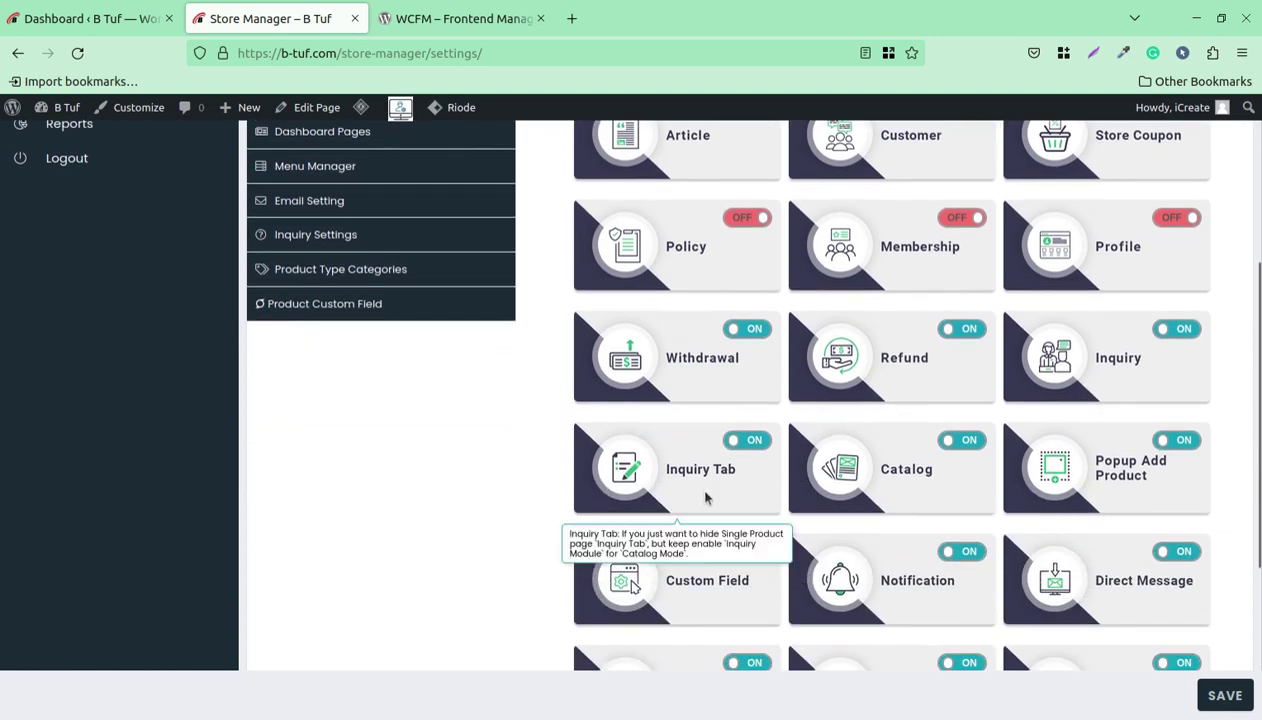
scroll(690, 468, down, 4)
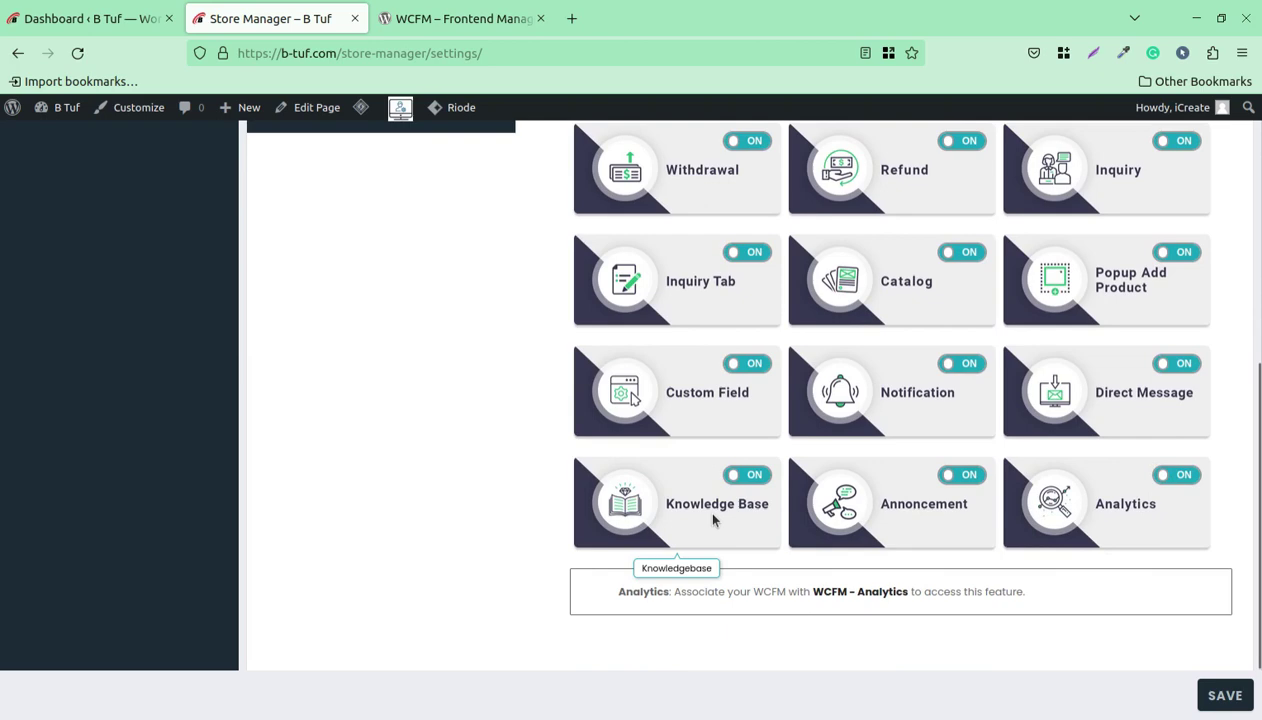
scroll(958, 470, up, 1)
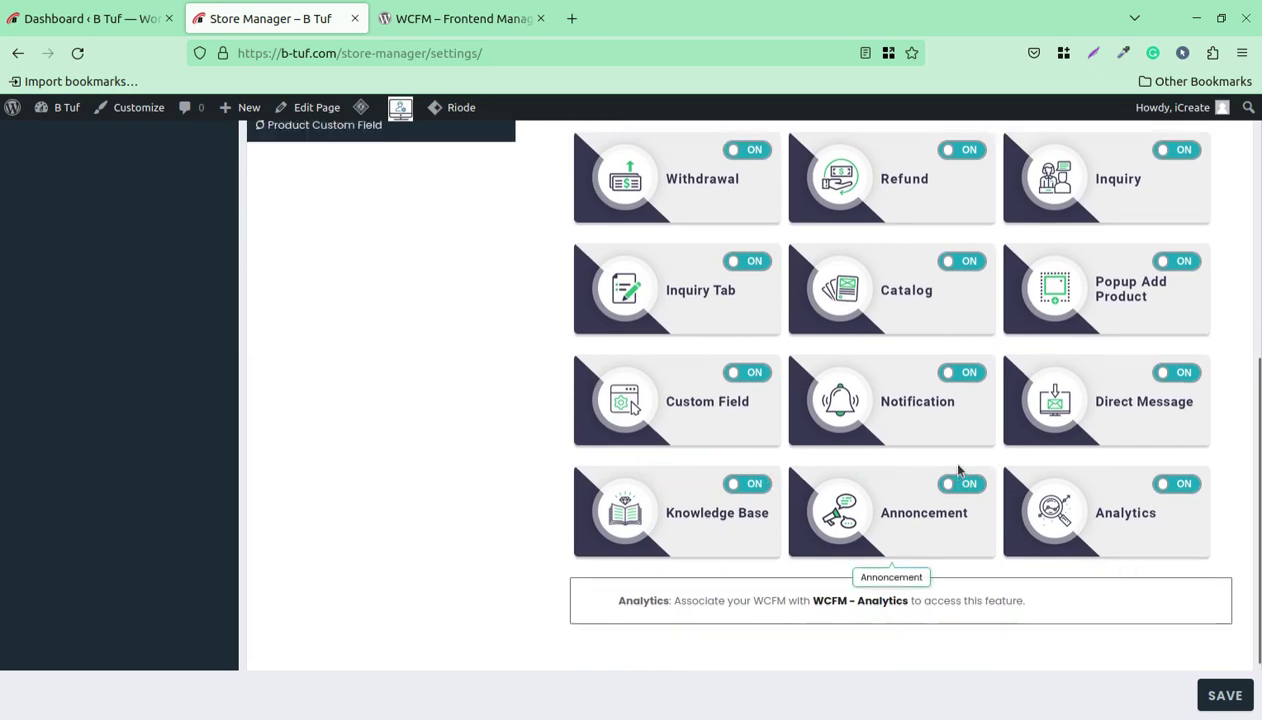
scroll(958, 470, up, 5)
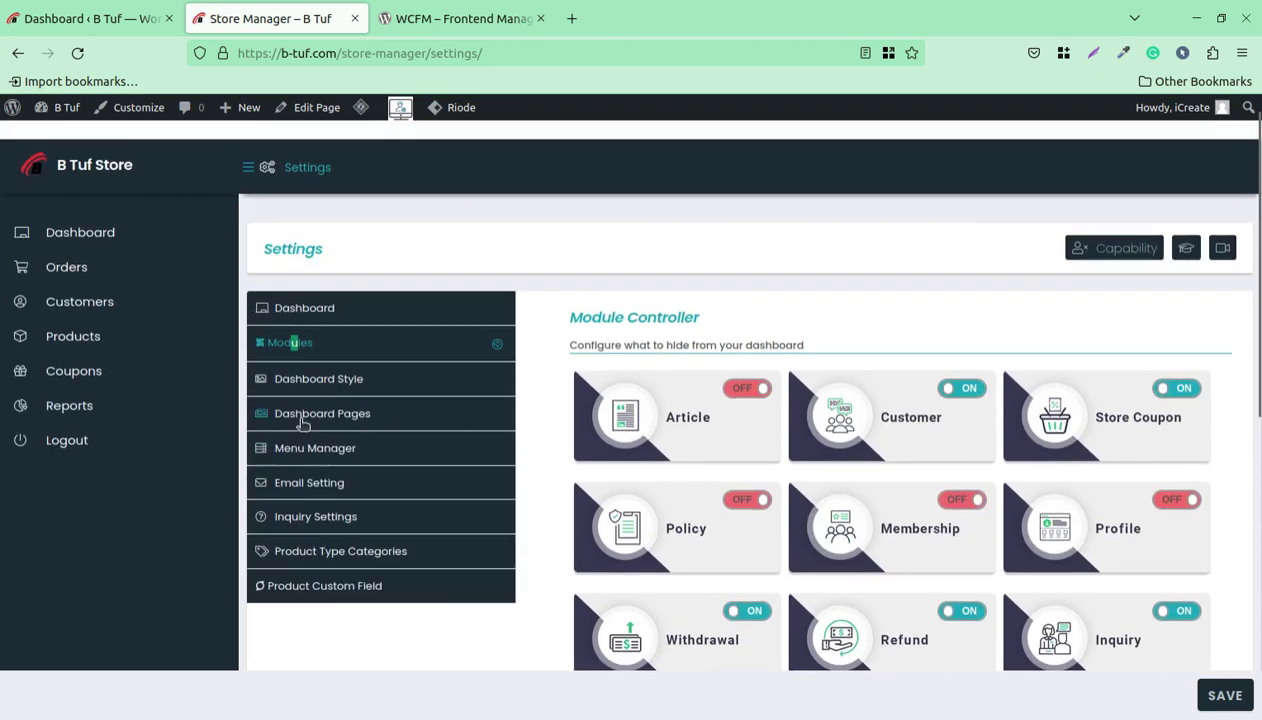
scroll(1200, 482, down, 1)
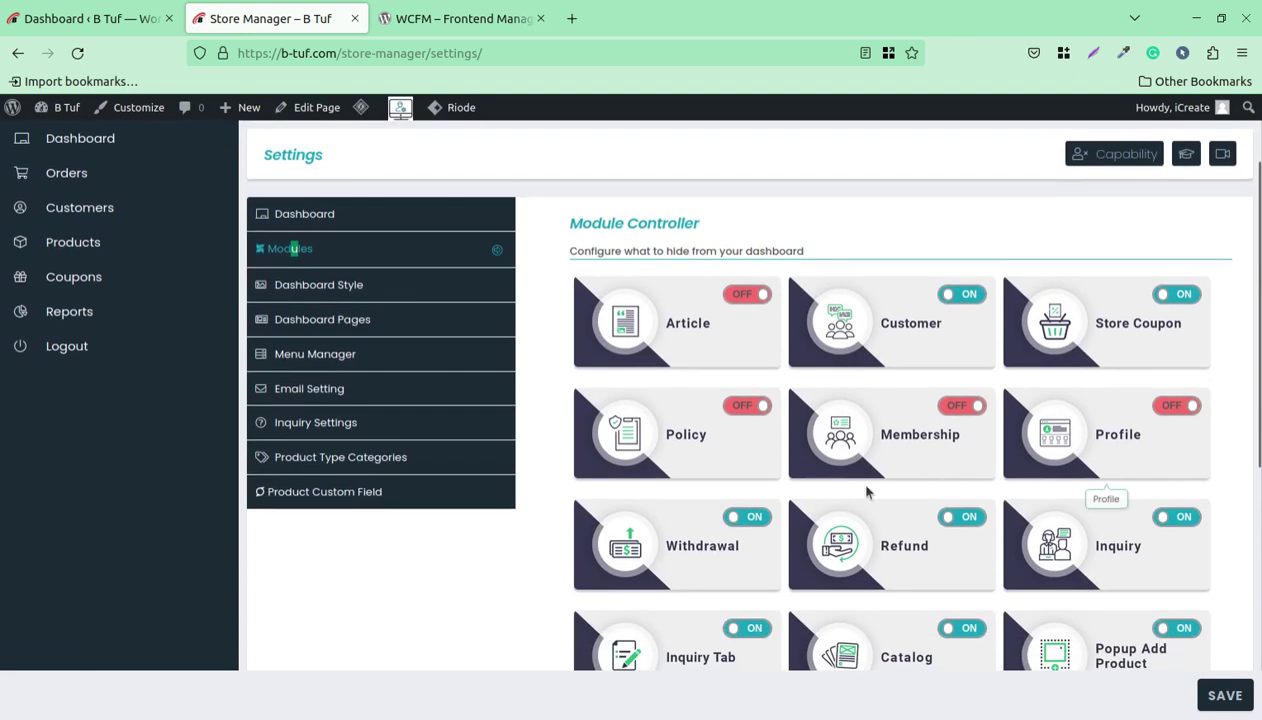
Review Menu Manager items: home label 'Dashboard', Articles and Settings unticked, Orders through Reports ticked
click(362, 294)
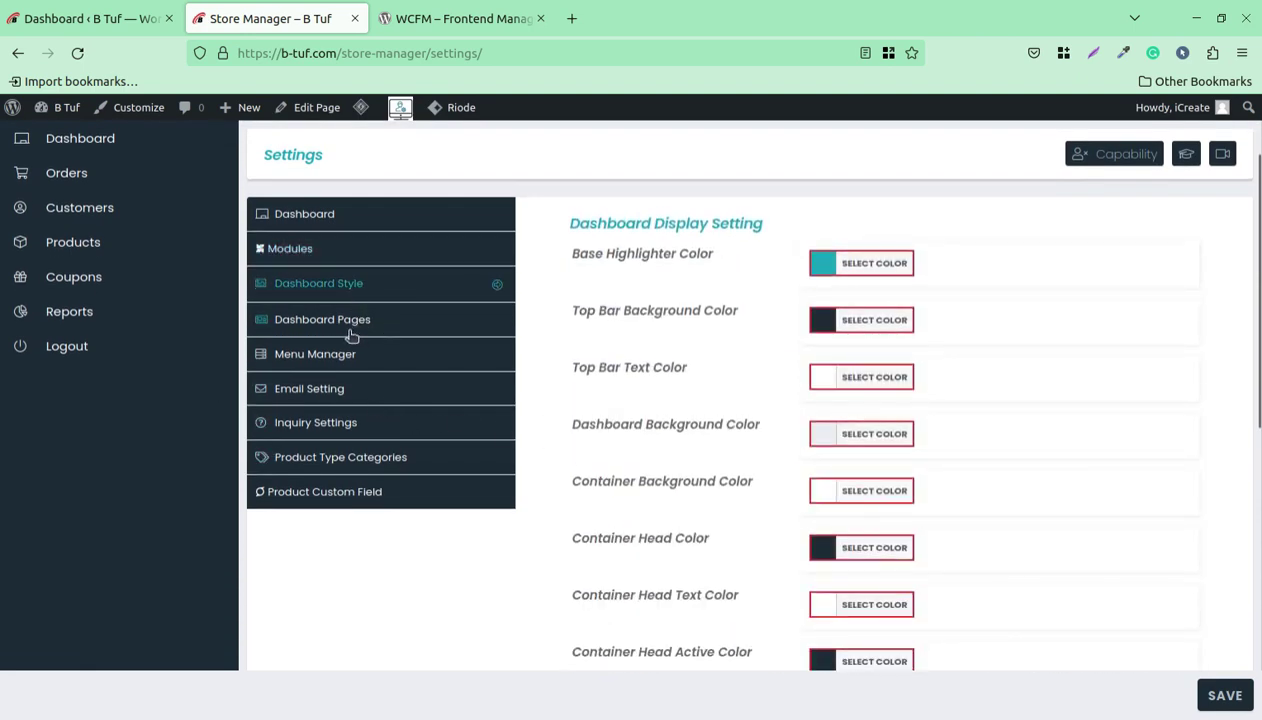
click(350, 333)
click(345, 364)
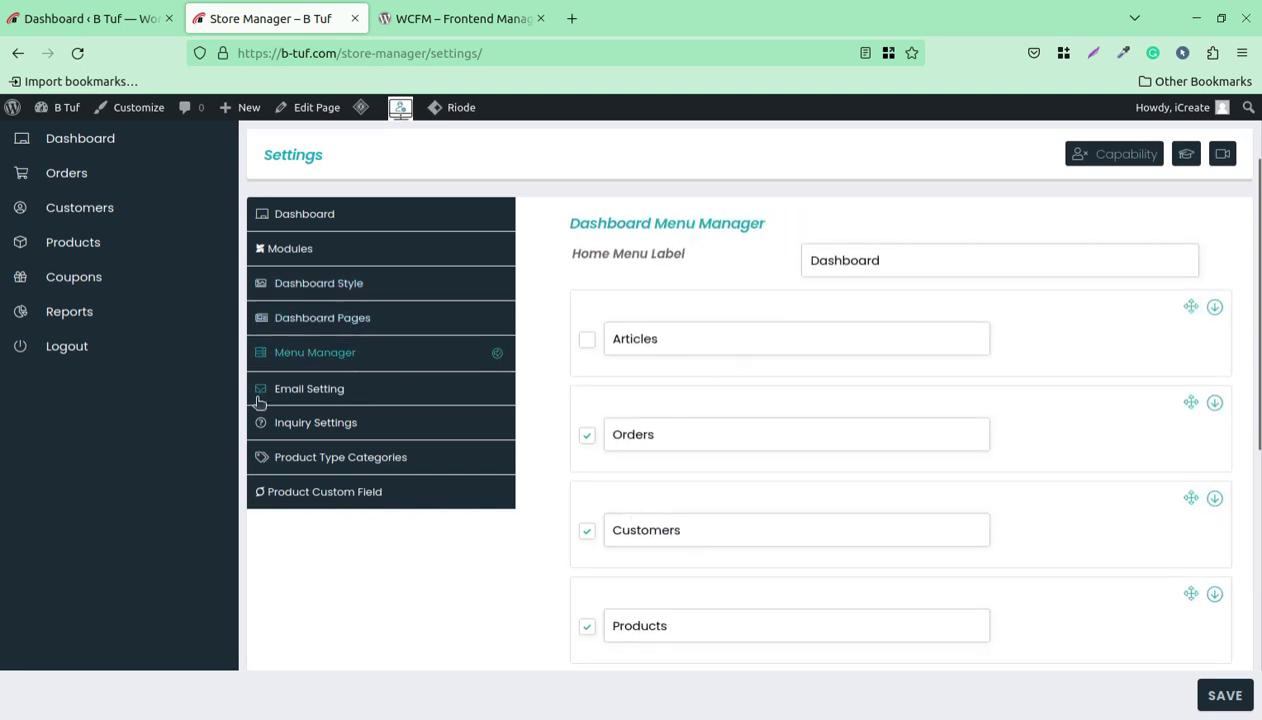
scroll(76, 225, up, 3)
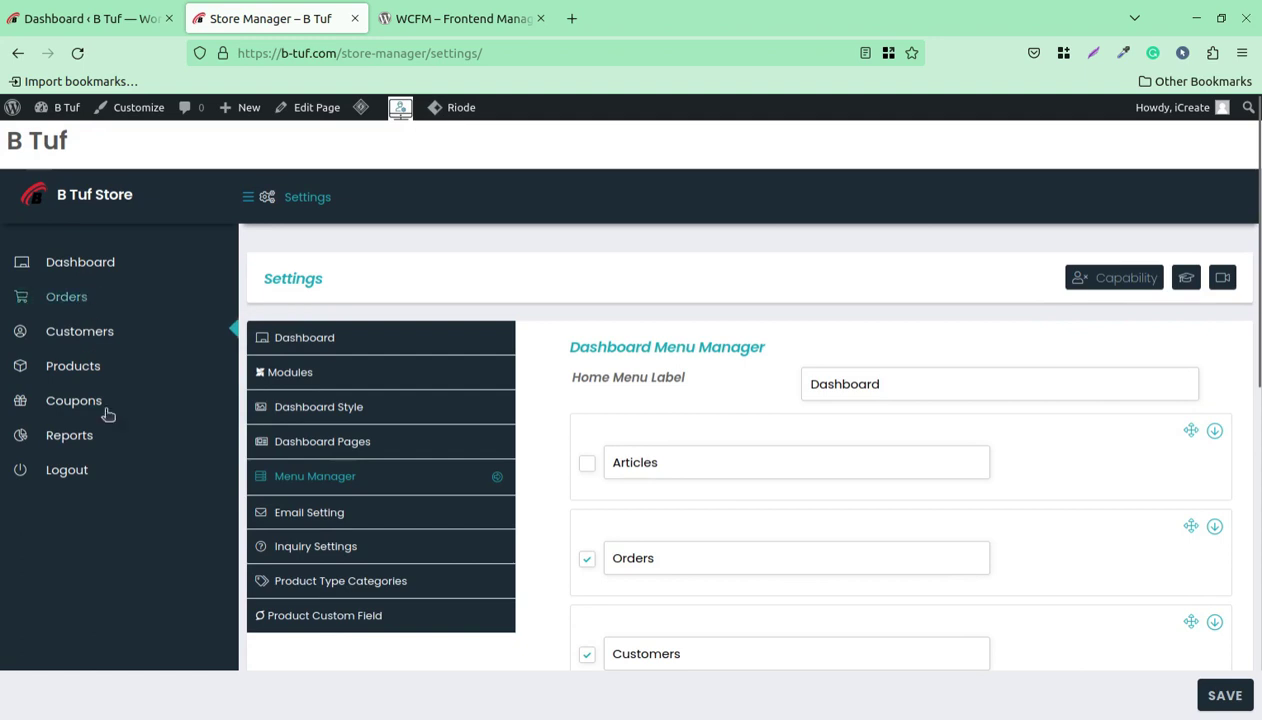
scroll(579, 300, down, 2)
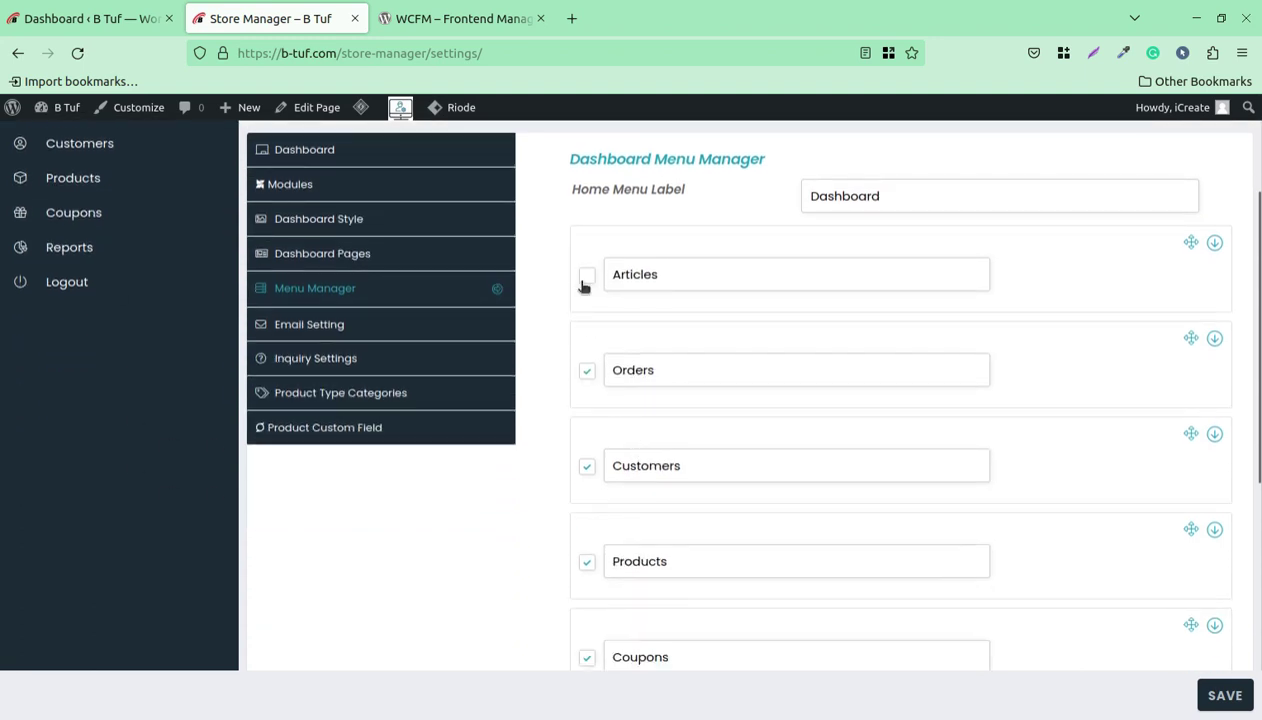
scroll(603, 594, down, 3)
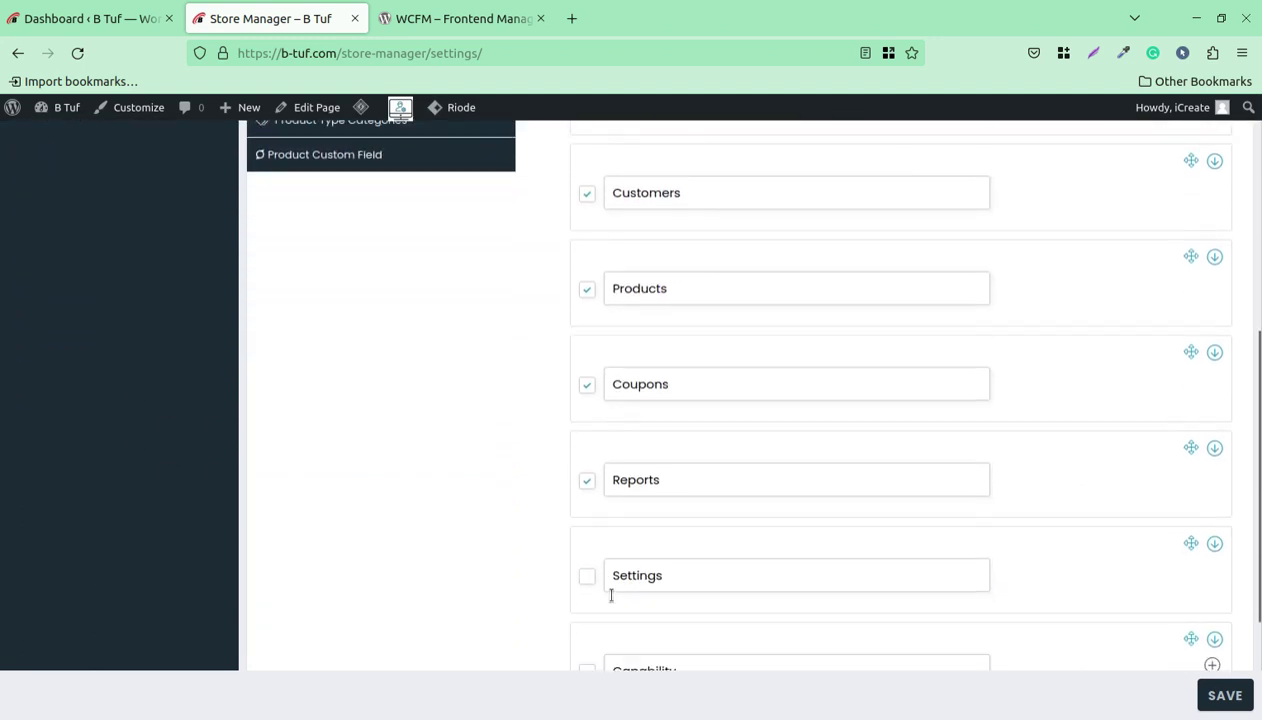
scroll(611, 600, up, 1)
scroll(602, 600, up, 4)
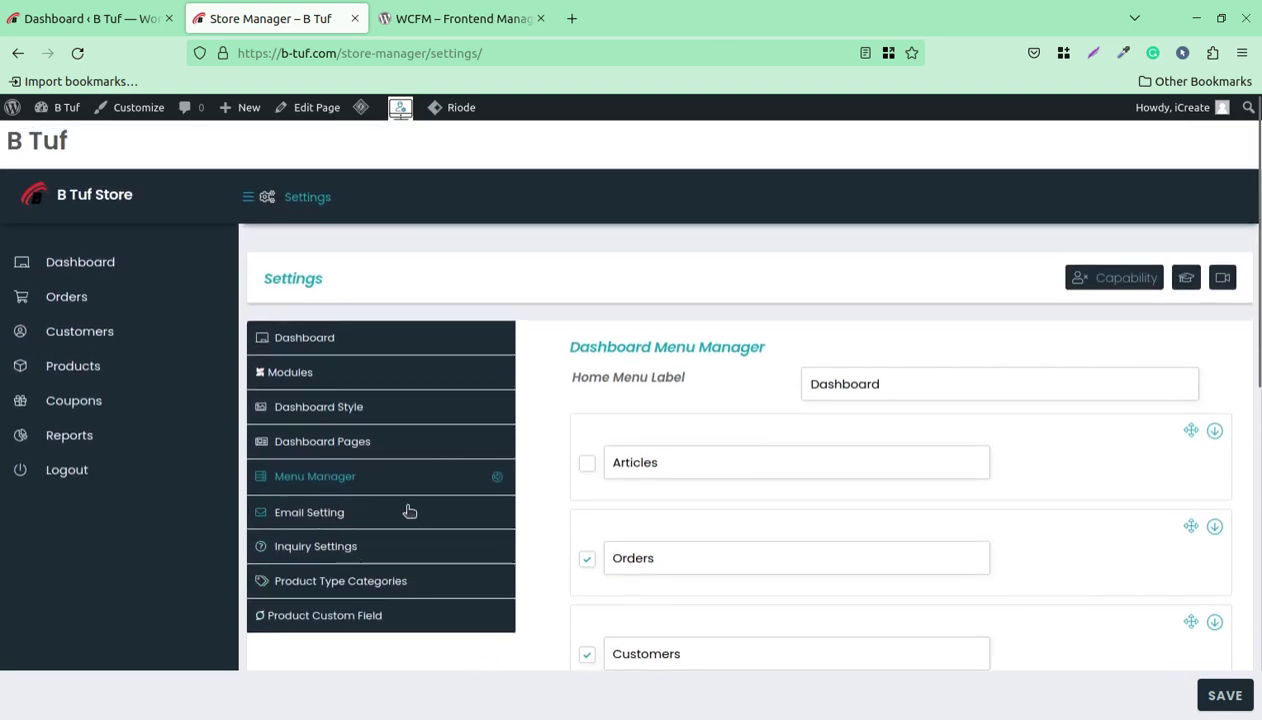
View the Inquiry settings, then the empty Product Type Specific Category Setup fields
click(335, 553)
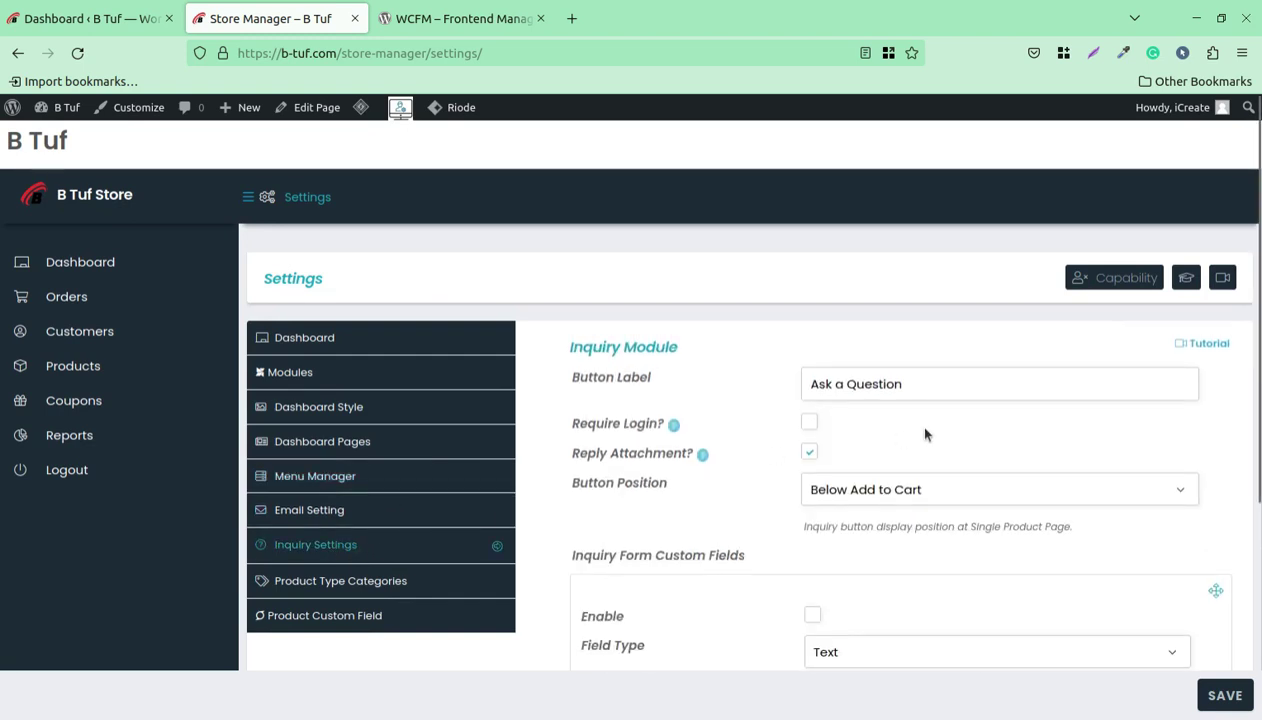
click(331, 588)
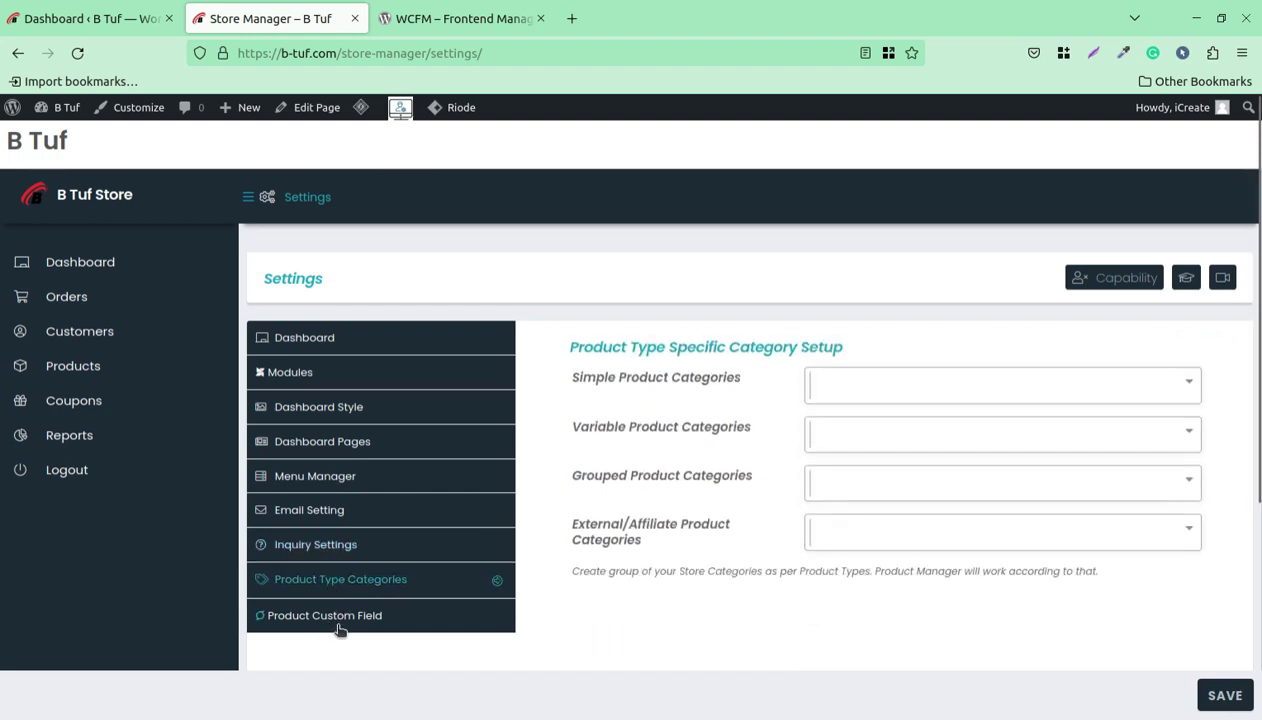
mouse_move(142, 386)
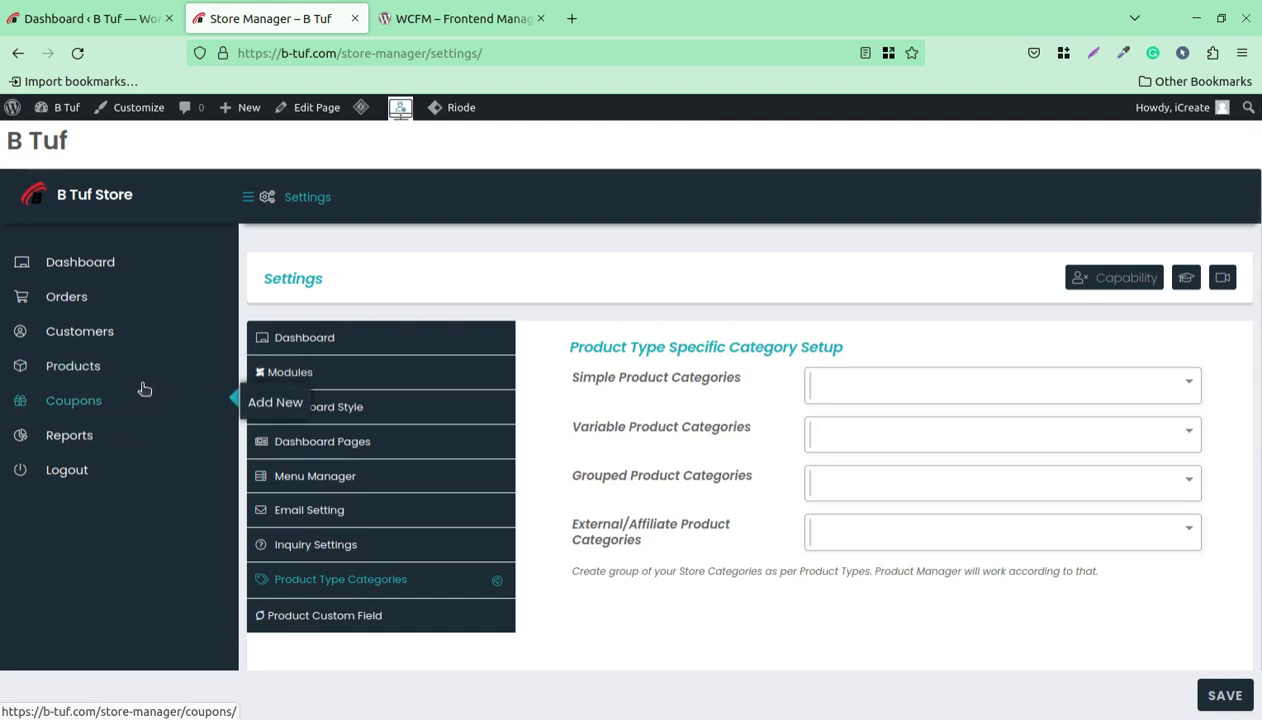
As store manager, view Orders, then browse the 35-product list (34 published, 1 draft)
click(2, 194)
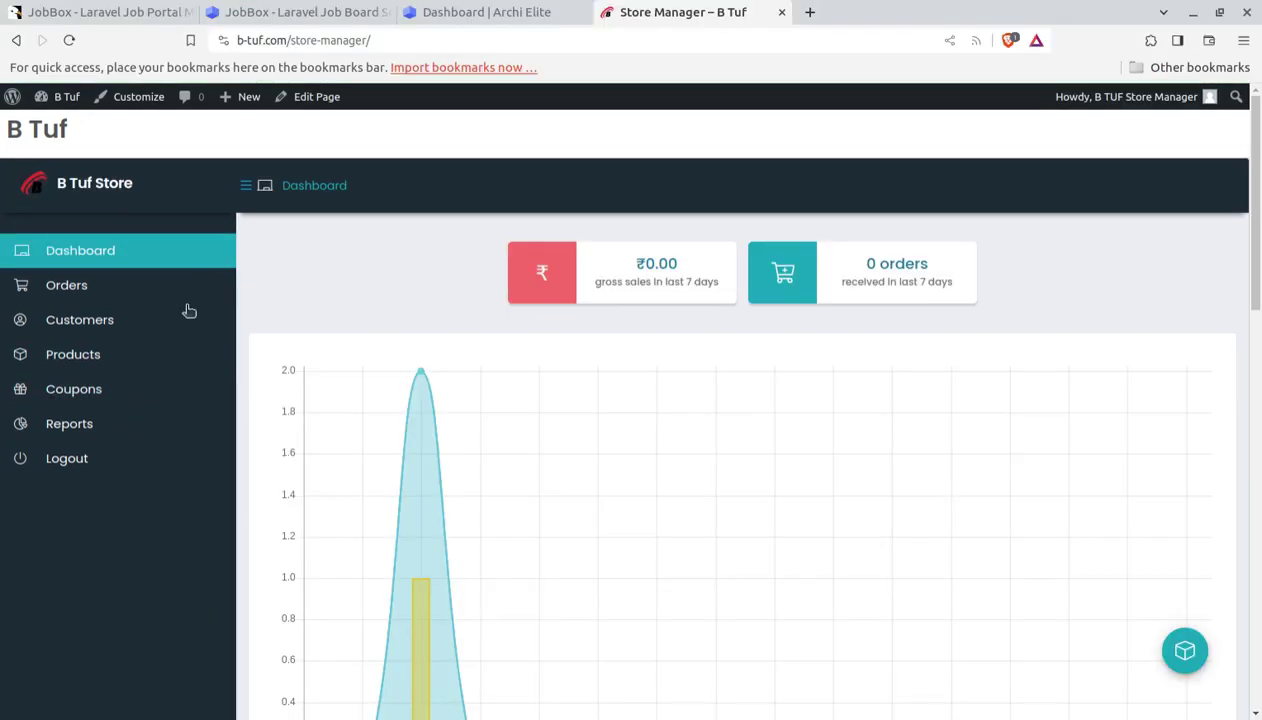
click(89, 289)
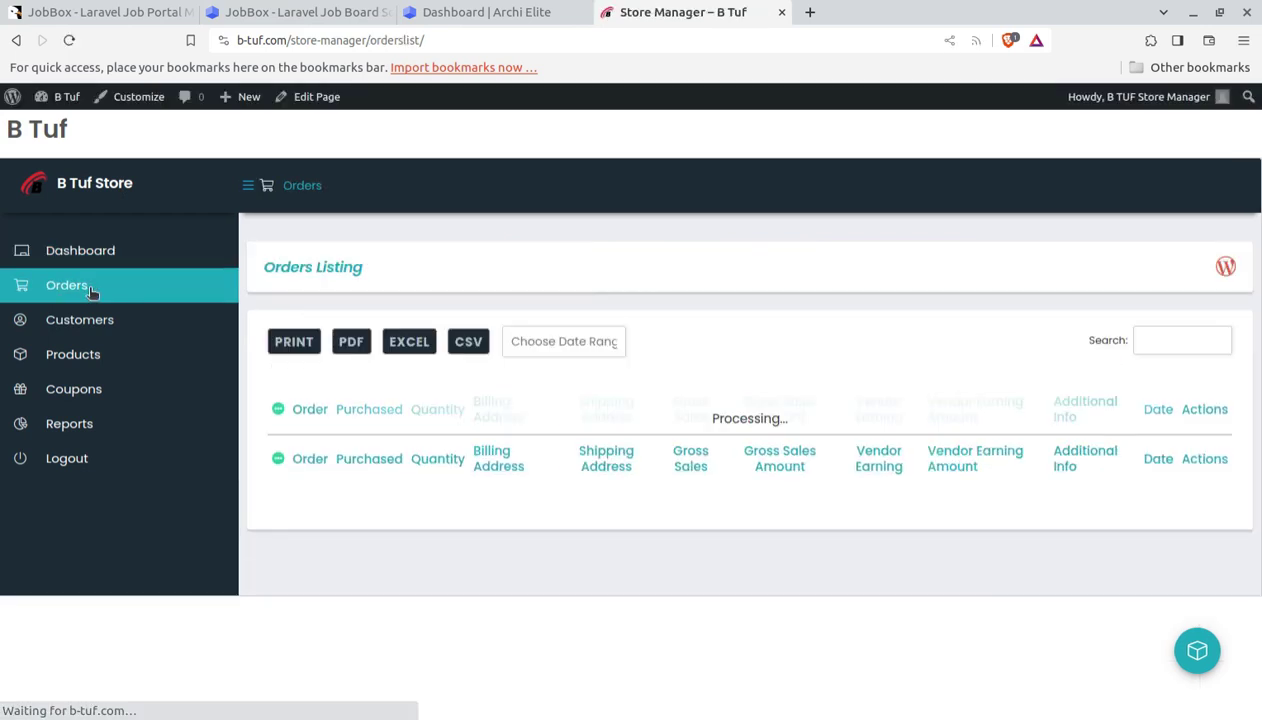
click(80, 358)
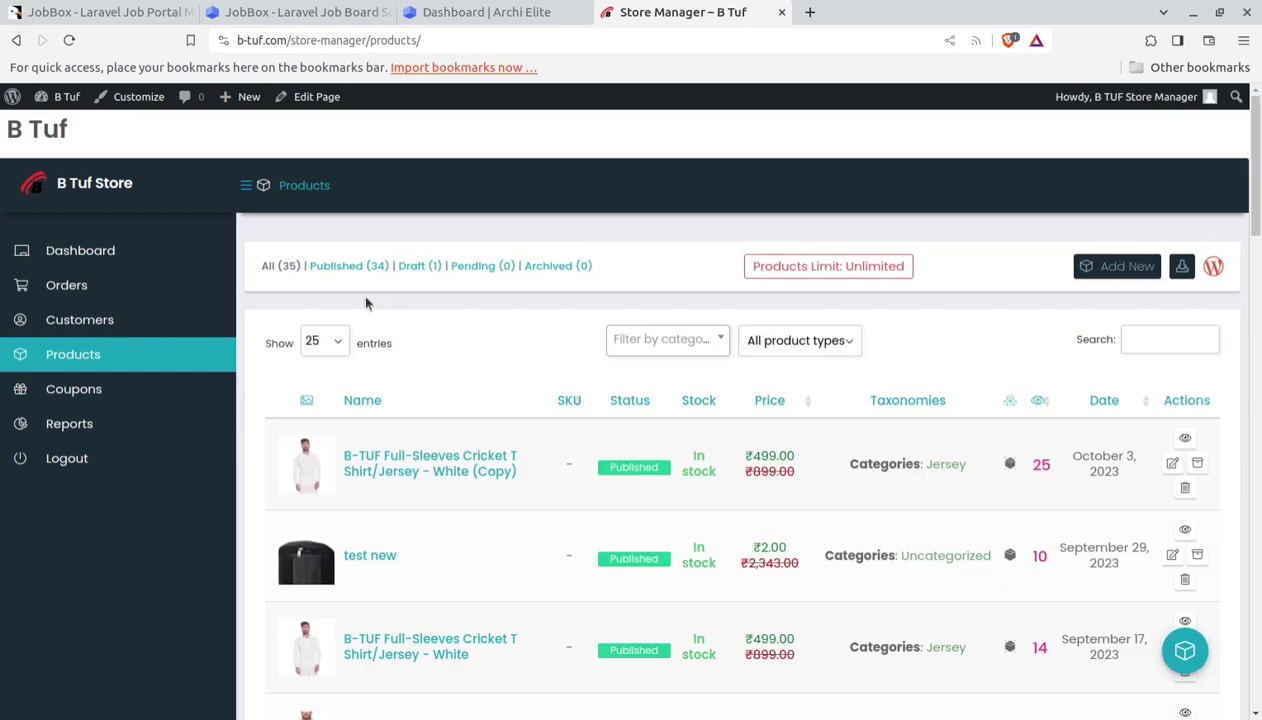
scroll(313, 413, down, 2)
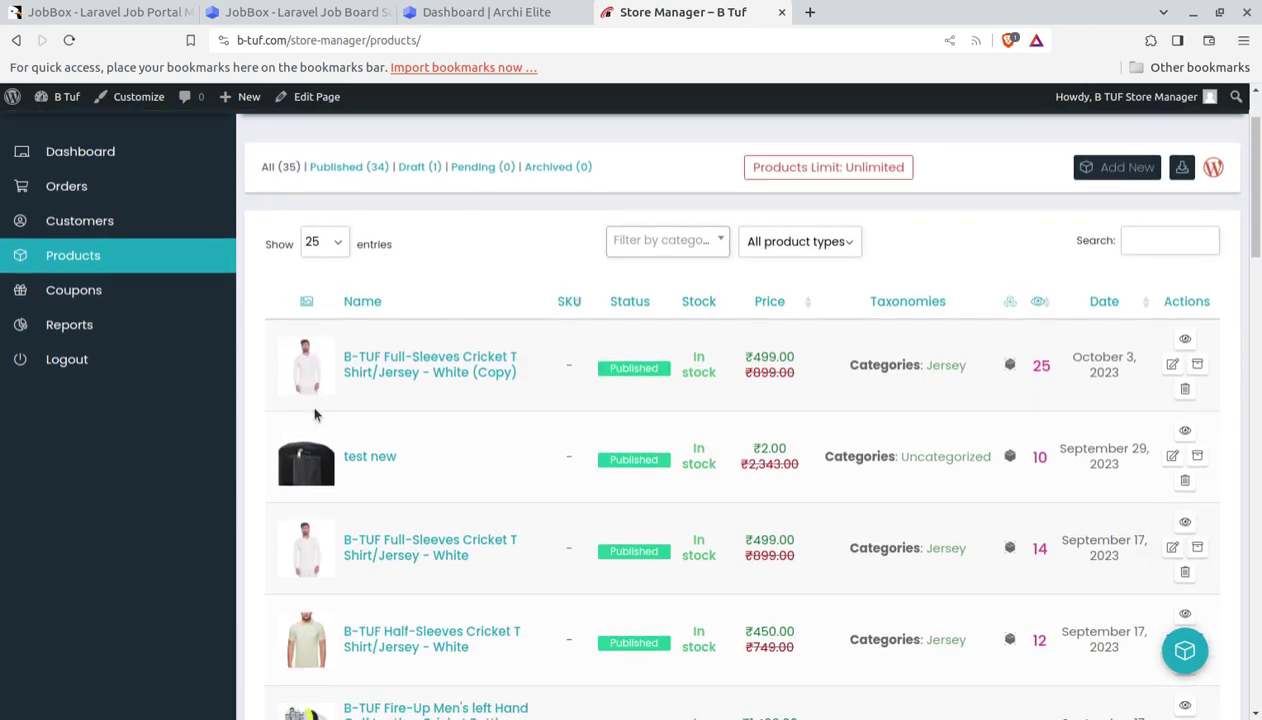
scroll(320, 422, up, 2)
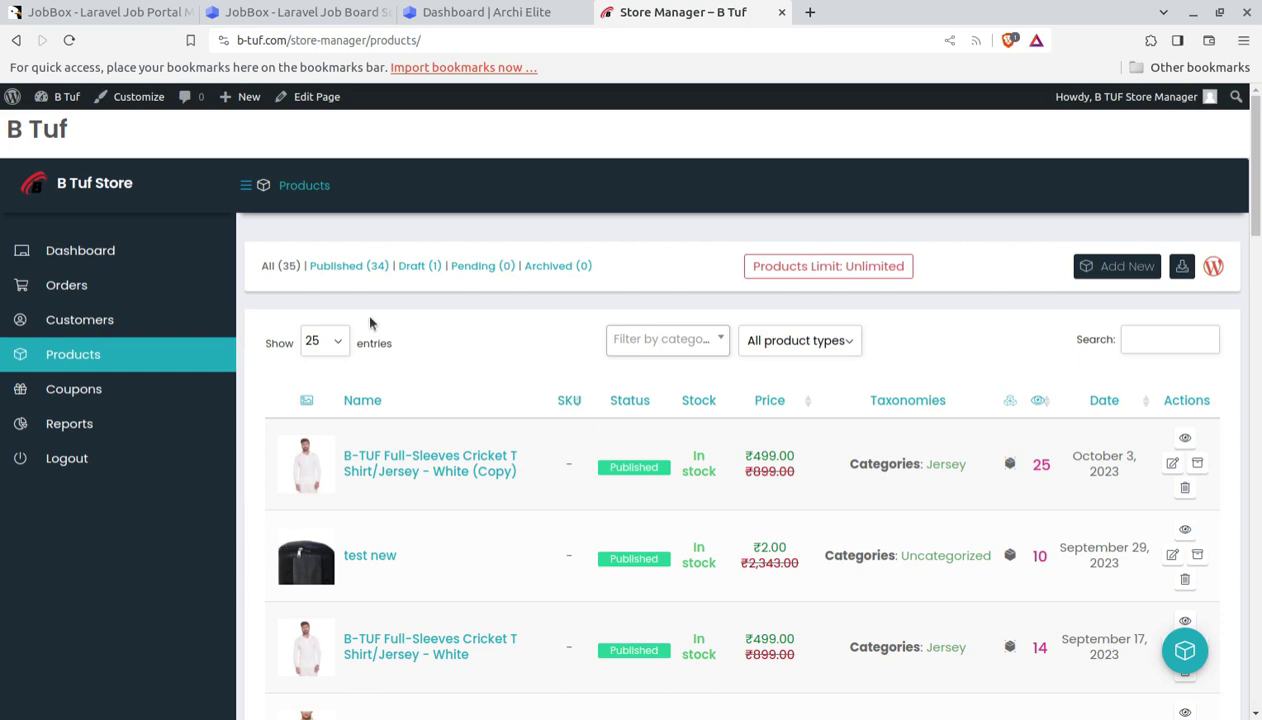
mouse_move(65, 100)
scroll(507, 517, down, 2)
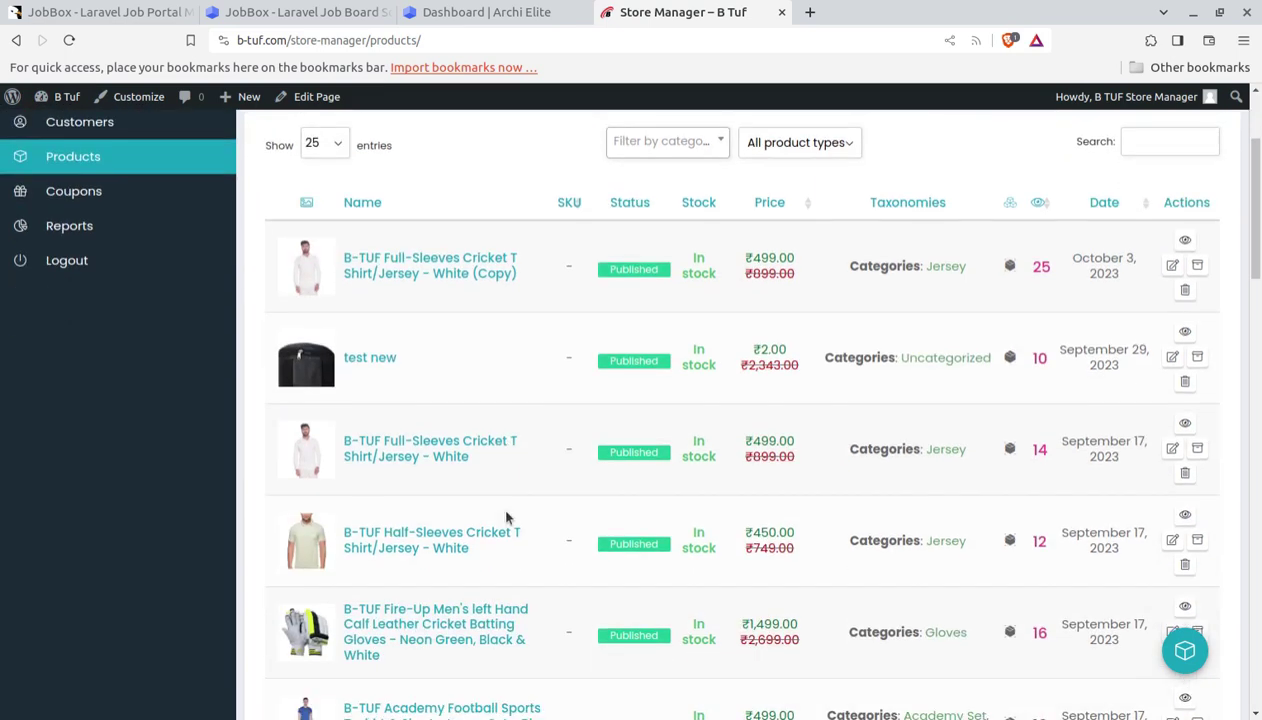
scroll(507, 517, up, 2)
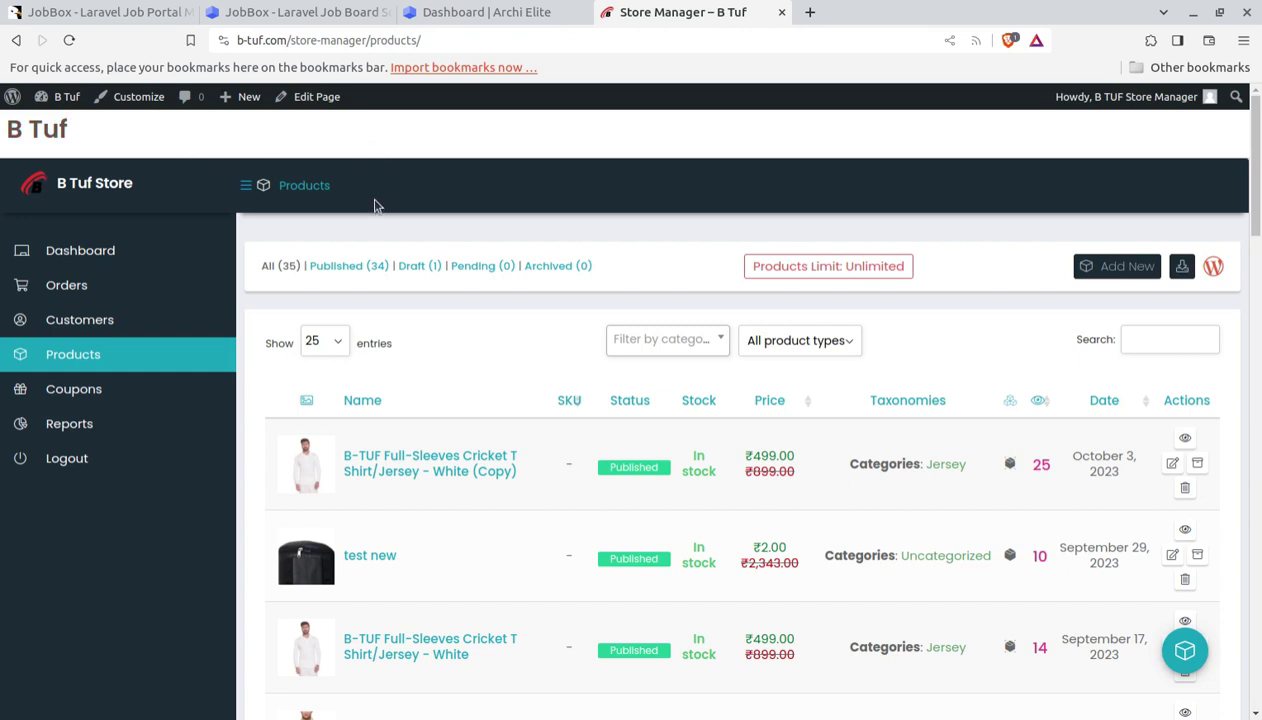
scroll(604, 296, down, 2)
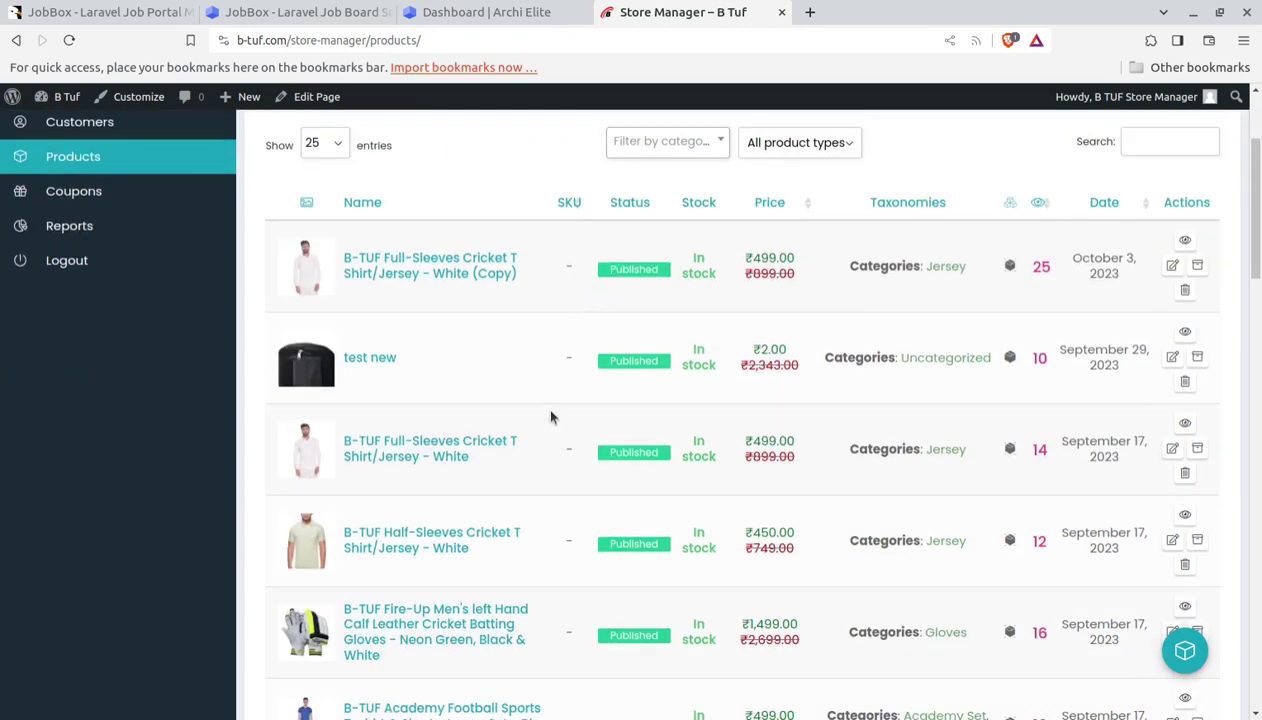